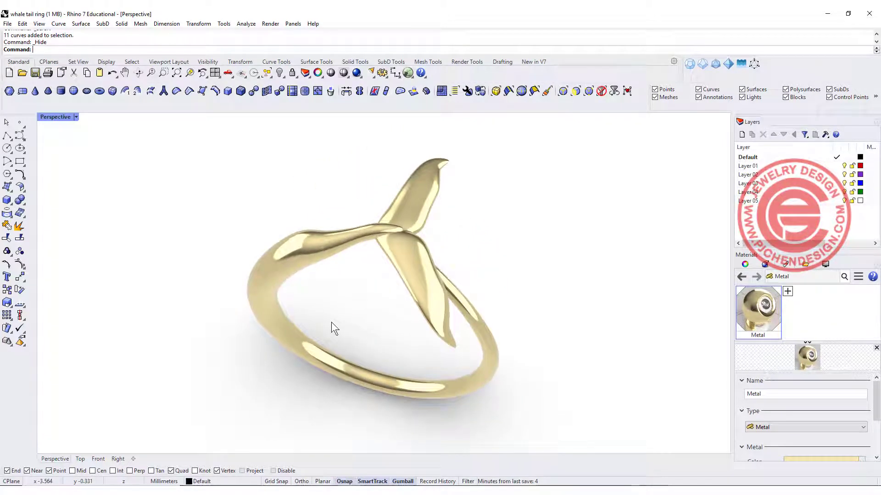
Examine the finished whale tail ring from several angles and browse Google Images in the browser for whale tail reference photos.
right_click_drag(352, 281, 324, 297)
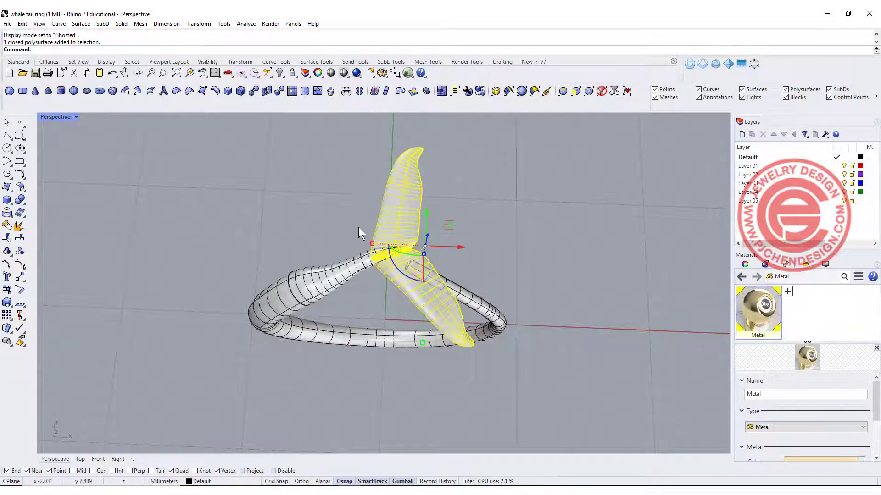
right_click_drag(273, 293, 319, 278)
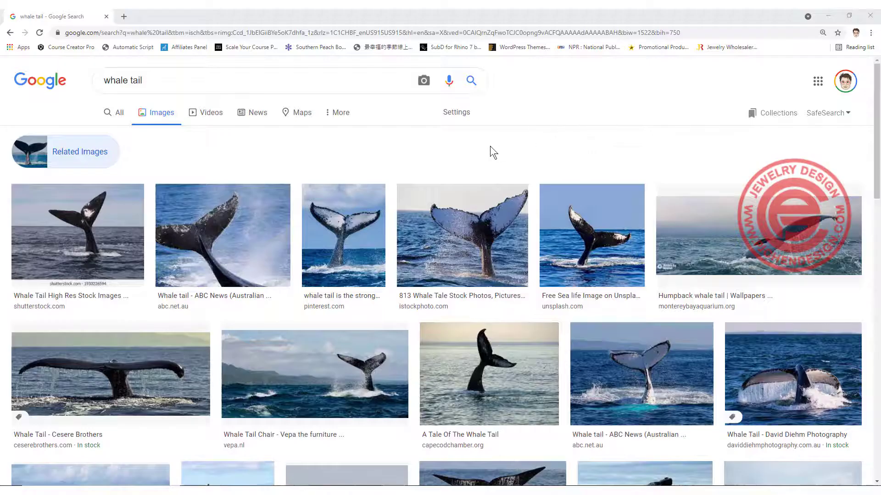
scroll(490, 147, "down", 3)
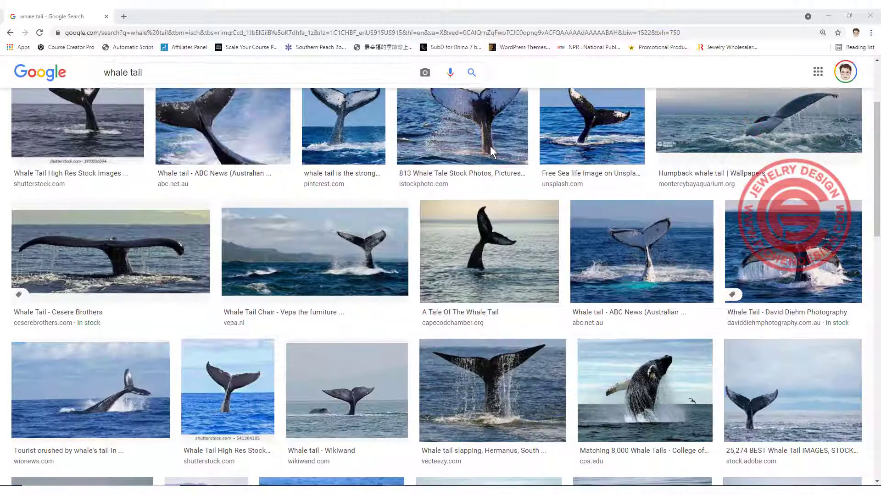
scroll(489, 146, "down", 3)
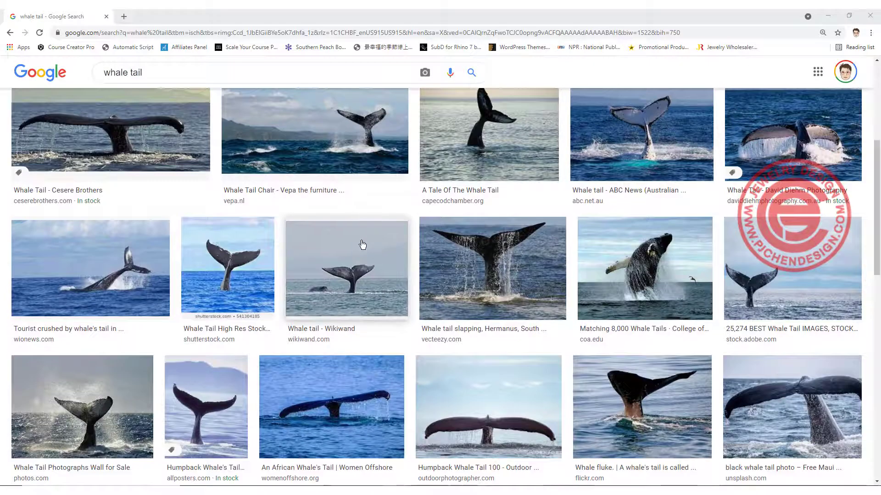
scroll(348, 254, "down", 3)
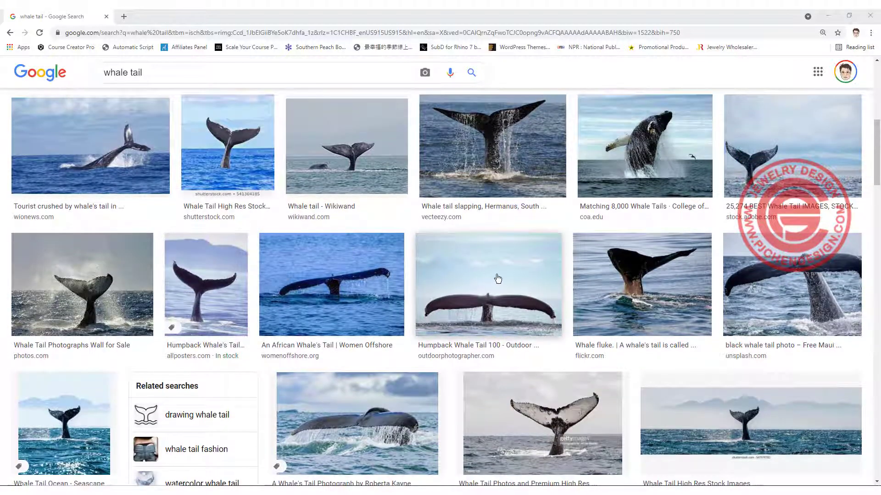
scroll(497, 277, "up", 3)
scroll(495, 277, "up", 5)
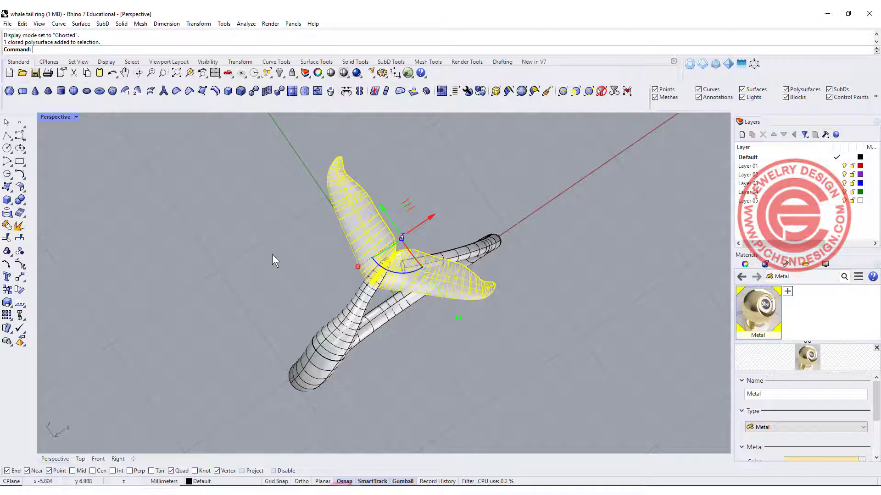
right_click_drag(270, 250, 122, 205)
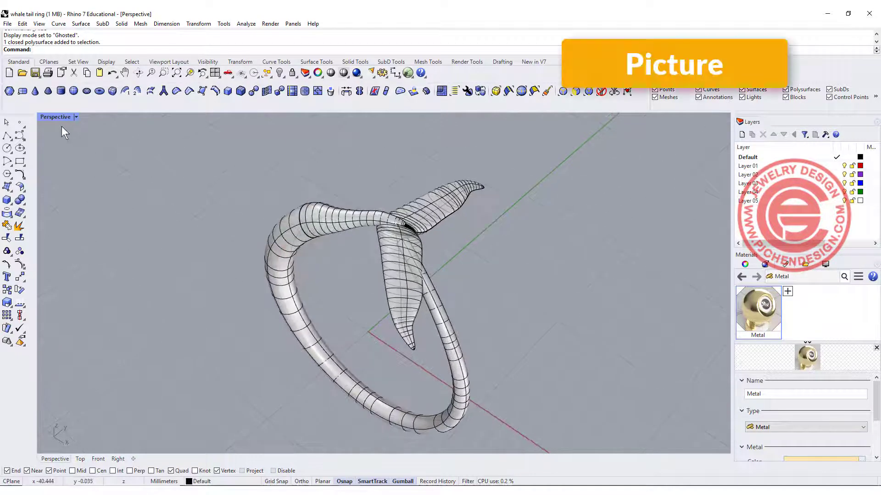
right_click_drag(86, 131, 137, 153)
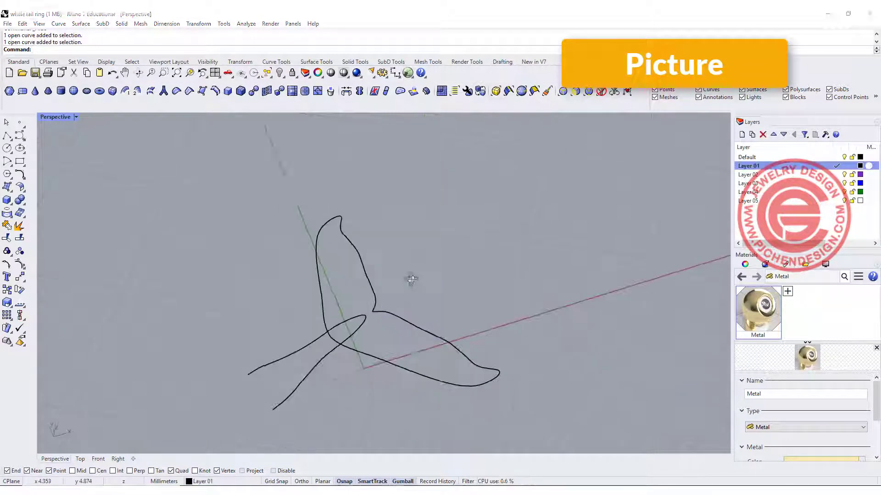
Inspect the flat outline curves of the two tail flukes and the stem in the Perspective view.
mouse_move(409, 279)
right_mouse_down()
mouse_move(386, 350)
mouse_move(477, 350)
mouse_move(395, 329)
right_mouse_up()
left_click(390, 330)
left_click(380, 241)
mouse_move(394, 222)
right_mouse_down()
mouse_move(342, 202)
mouse_move(399, 220)
right_mouse_up()
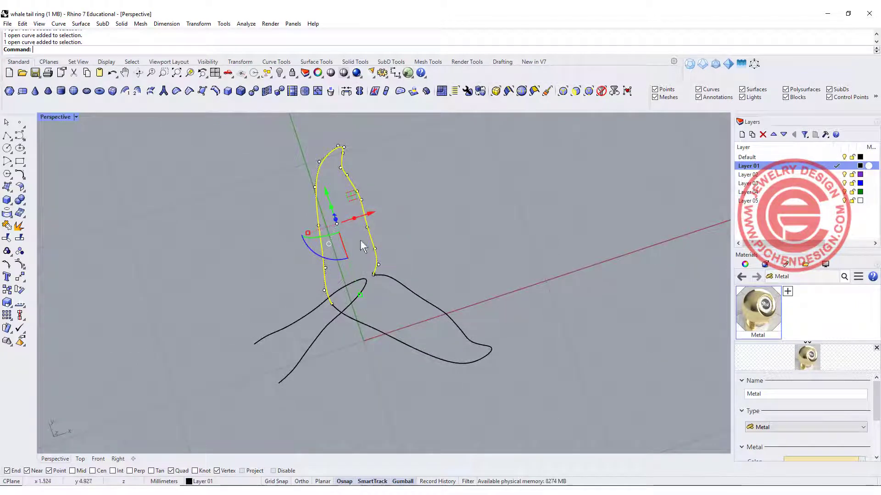
right_click_drag(369, 310, 312, 291)
left_click(268, 252)
Draw a 16 mm diameter circle centred on the origin in the Front view.
double_click(49, 286)
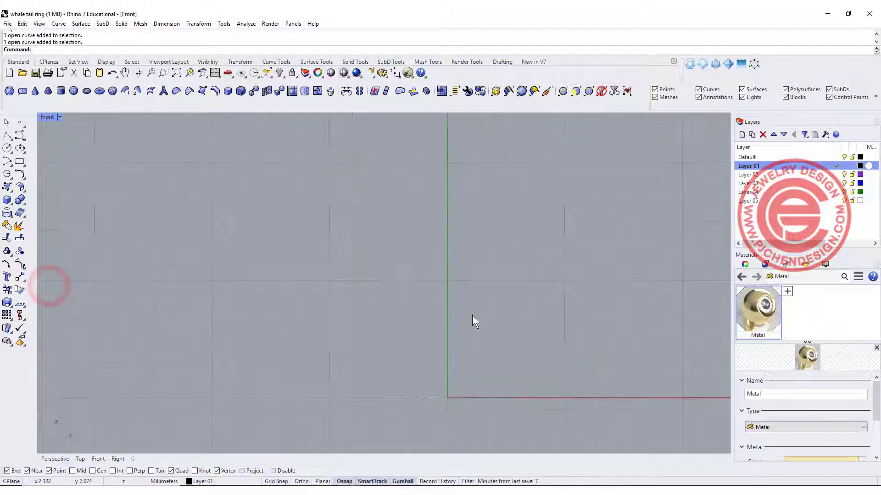
right_click_drag(452, 331, 262, 259)
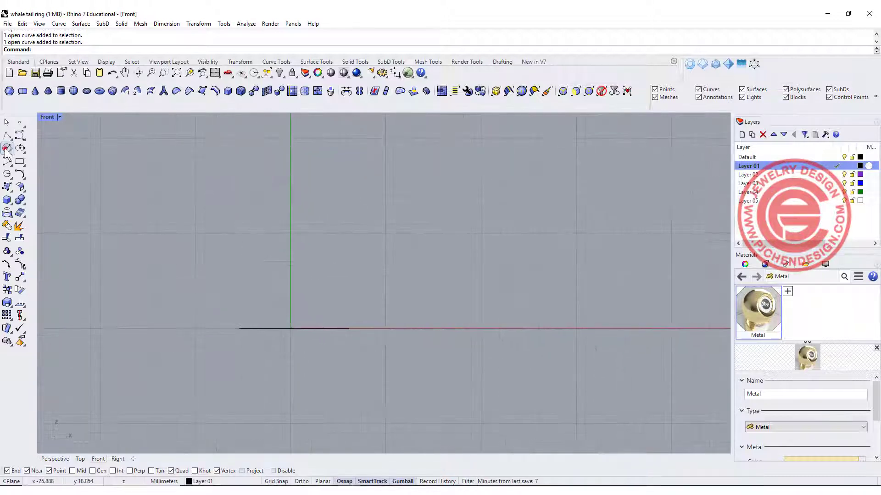
left_click(7, 147)
type("0")
key("Return")
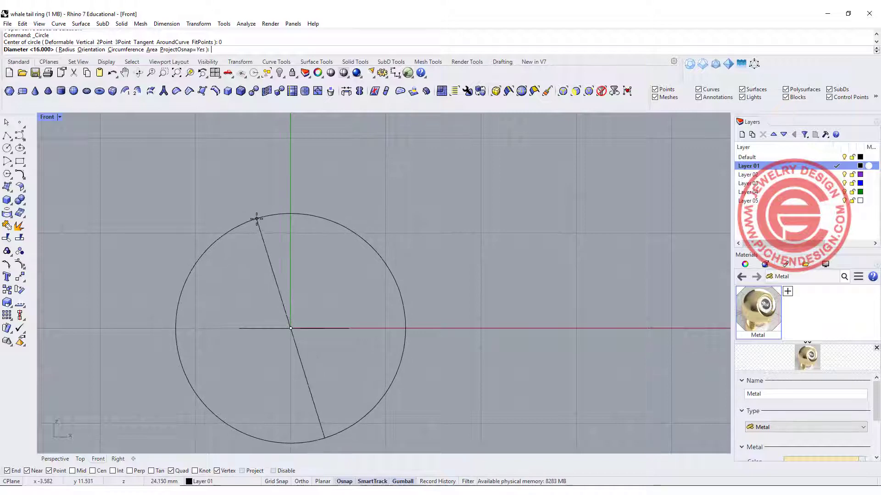
key("Return")
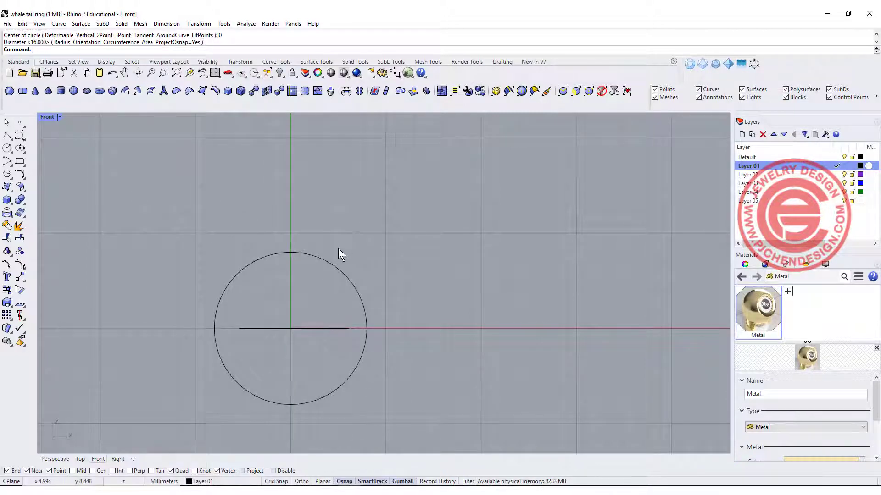
Examine how the flat tail outlines lie relative to the upright finger circle in the Perspective view.
right_click_drag(338, 248, 334, 236)
double_click(45, 116)
double_click(397, 116)
right_click_drag(318, 266, 379, 277)
left_click(394, 289)
left_click(436, 246)
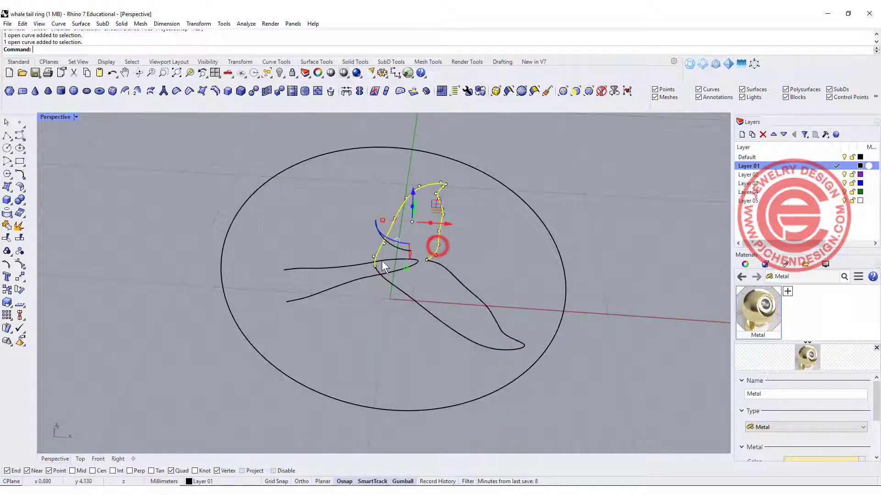
right_click_drag(357, 279, 378, 241)
key("Escape")
left_click_drag(375, 342, 312, 274)
left_click(422, 251)
key("Escape")
left_click(316, 177)
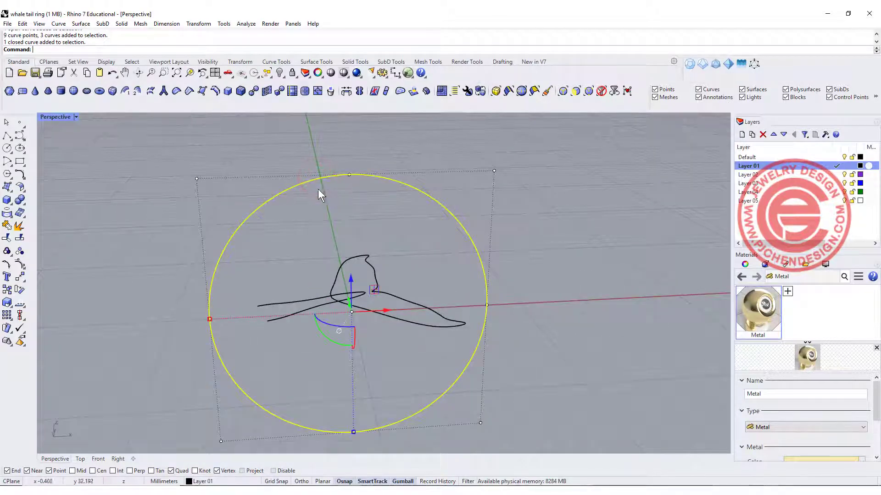
left_click(310, 202)
Combine the upper fluke outline with the finger circle using Curve from 2 Views.
left_click(21, 176)
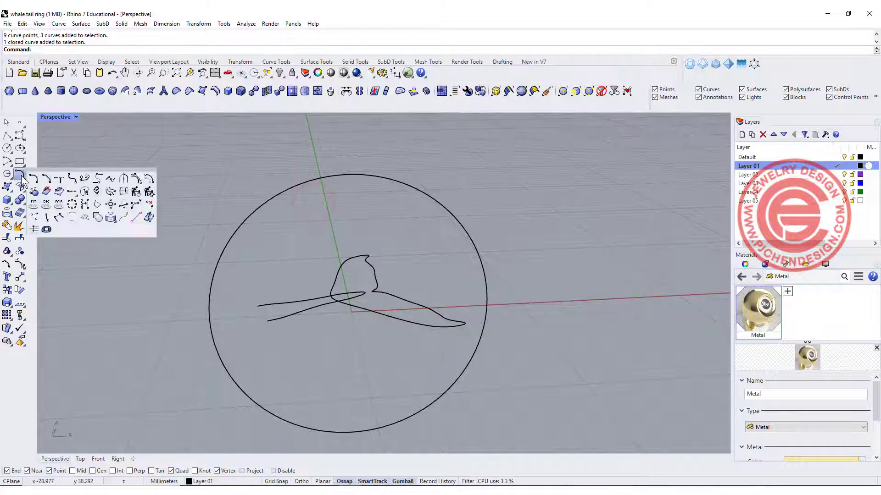
left_click(96, 192)
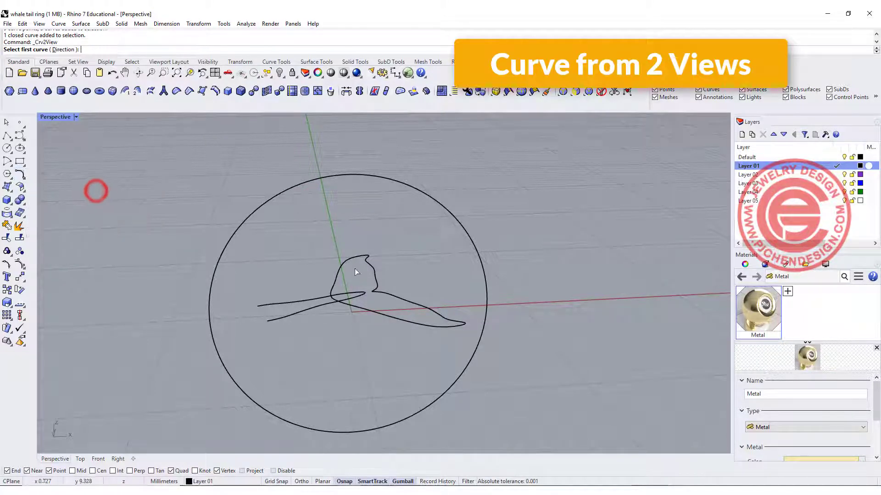
left_click(376, 283)
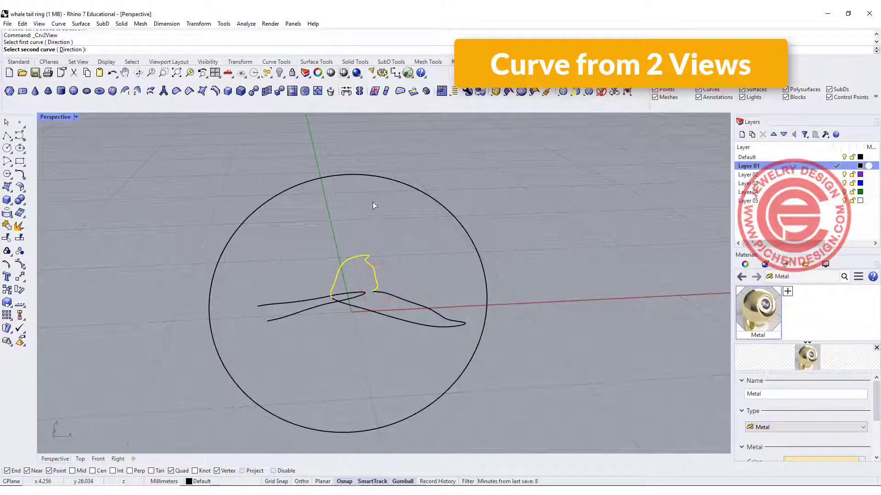
left_click(375, 180)
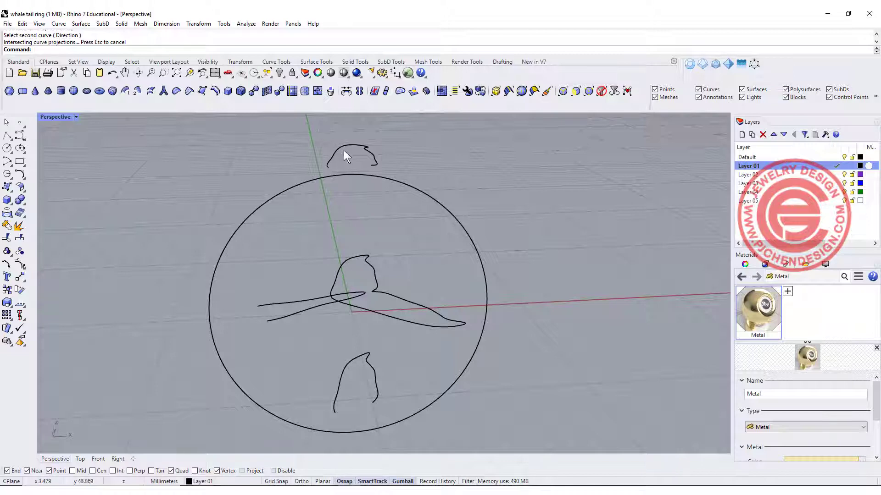
right_click_drag(338, 137, 474, 257)
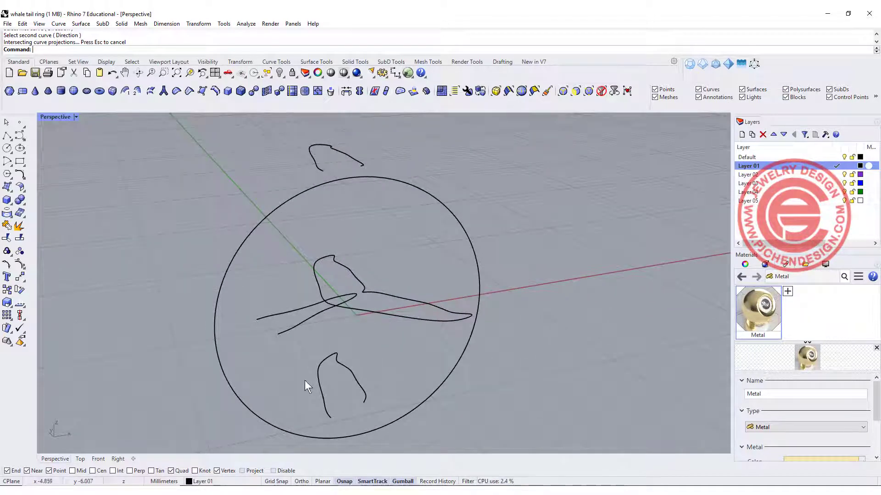
right_click_drag(356, 378, 390, 329)
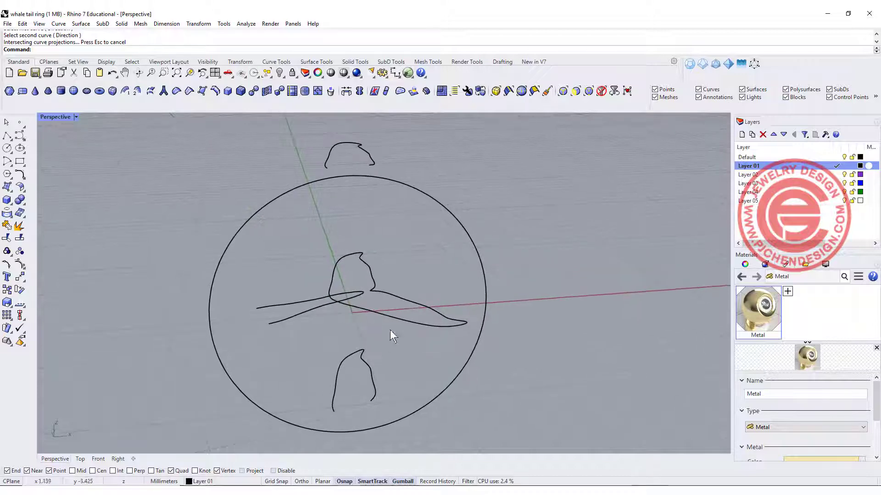
Combine the other fluke outline and the stem curve with the finger circle using Curve from 2 Views.
right_click(393, 202)
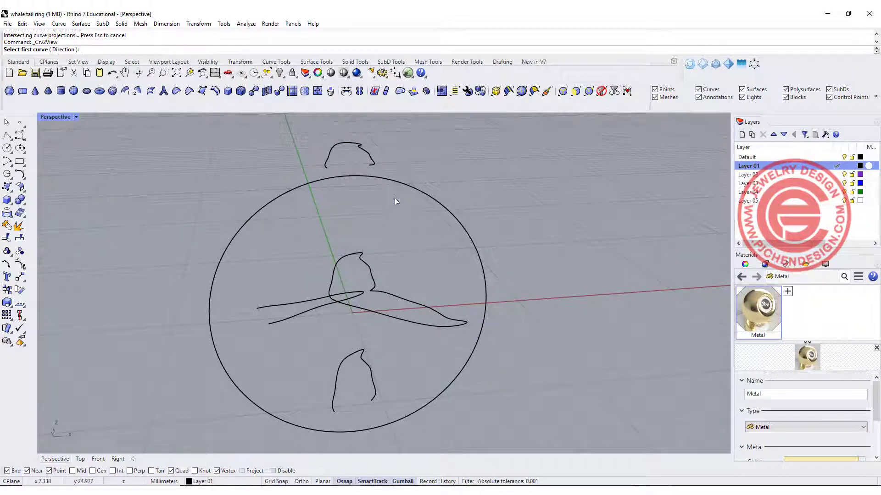
left_click(394, 293)
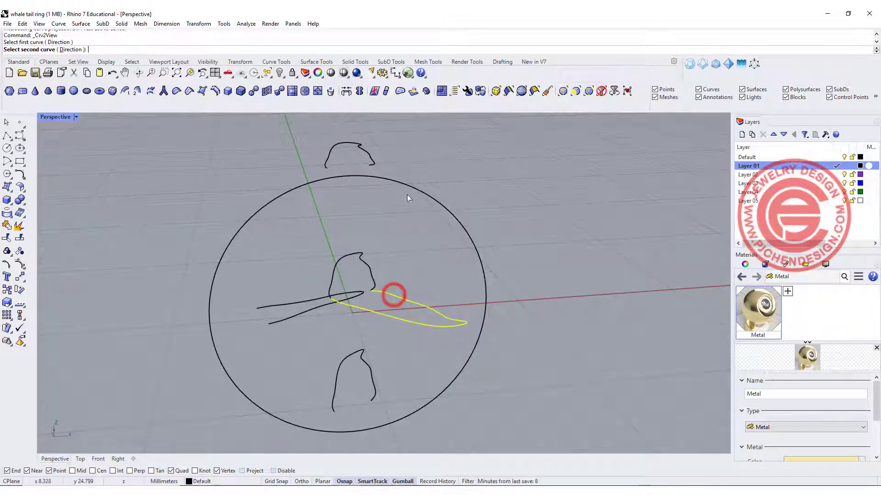
left_click(404, 188)
right_click(400, 192)
left_click(304, 313)
left_click(282, 191)
Delete the three projected curves at the ring's underside and hide the three original flat outlines.
right_click_drag(506, 242, 360, 398)
scroll(358, 395, "up", 2)
left_click(365, 409)
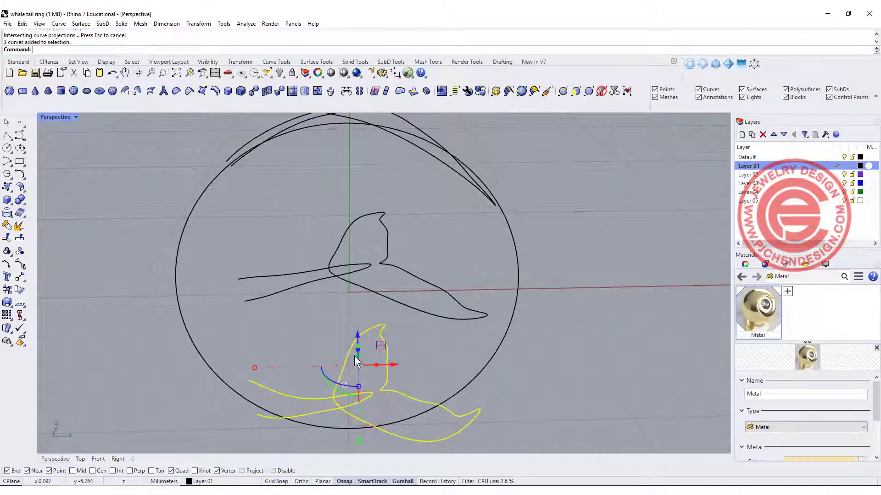
key("Delete")
left_click_drag(397, 328, 305, 225)
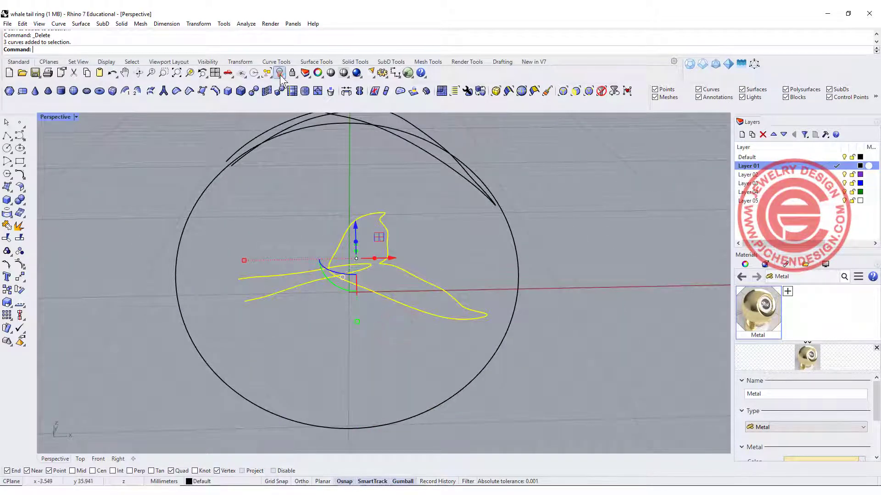
left_click(280, 73)
Inspect the curved tail outlines and display the control points of the lower fluke curve.
right_click_drag(317, 184, 325, 240)
right_click_drag(264, 313, 310, 256)
left_click(317, 216)
left_click(347, 208)
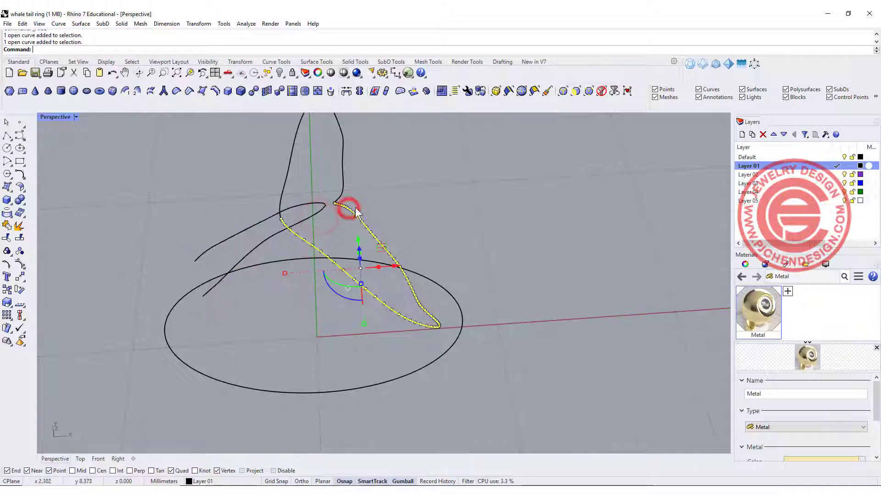
key("F10")
left_click_drag(379, 206, 235, 162)
key("Escape")
key("Escape")
Try rotating the three curved tail outlines together with the Gumball, check the views, and undo the rotation.
left_click_drag(451, 221, 230, 165)
right_click_drag(427, 228, 328, 245)
left_click_drag(287, 191, 310, 197)
left_click(472, 296)
double_click(56, 118)
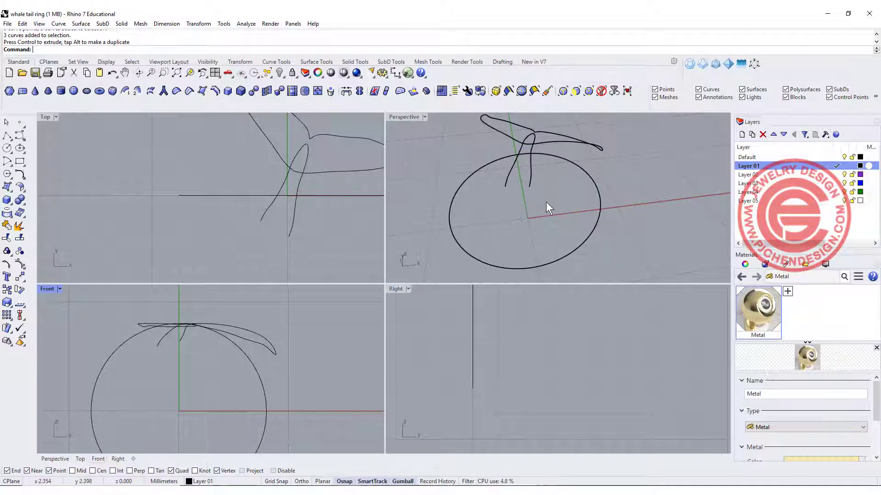
right_click_drag(564, 194, 544, 202)
key("ctrl+z")
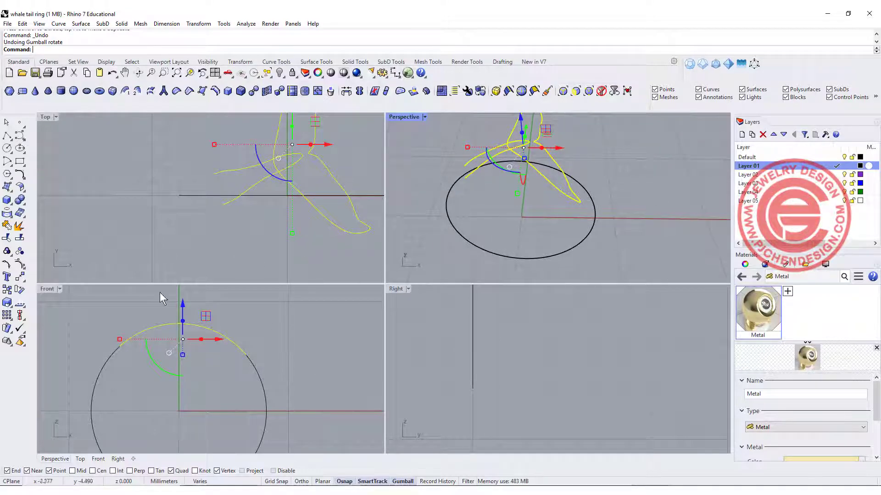
double_click(403, 116)
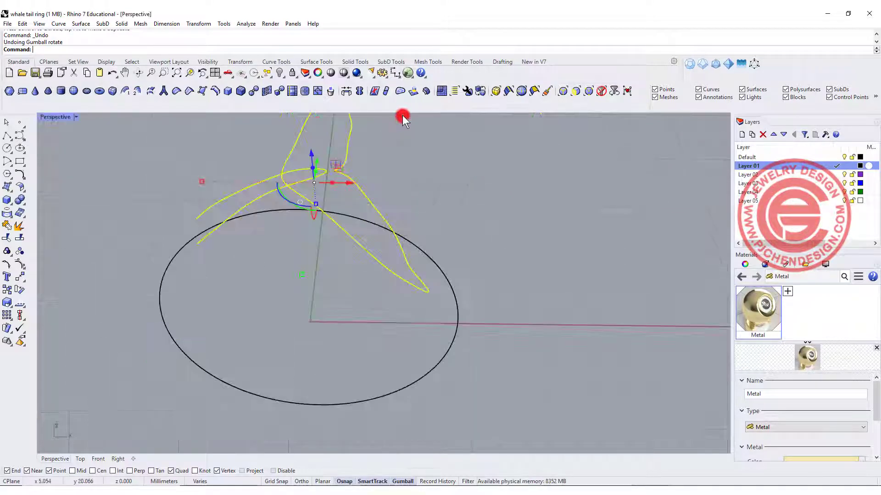
Draw a diameter ellipse between the two points where the fluke outlines meet, giving it its height in the Front view.
left_click(451, 172)
scroll(350, 245, "up", 5)
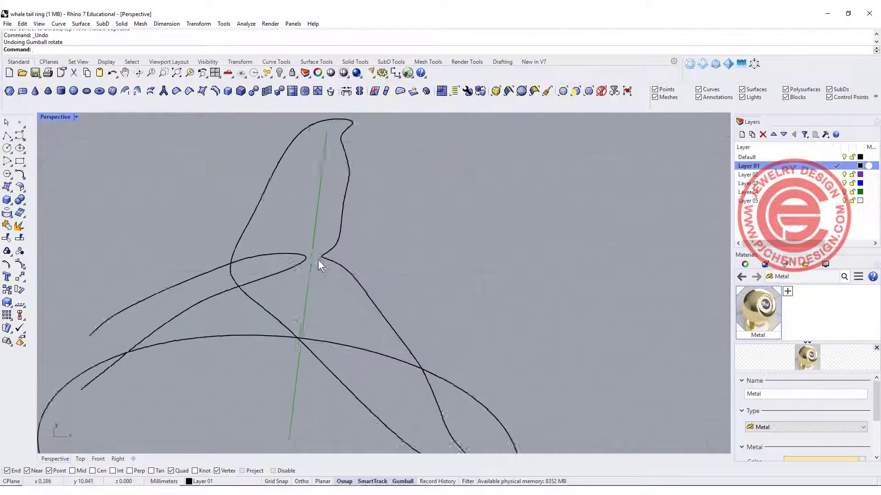
left_click(19, 148)
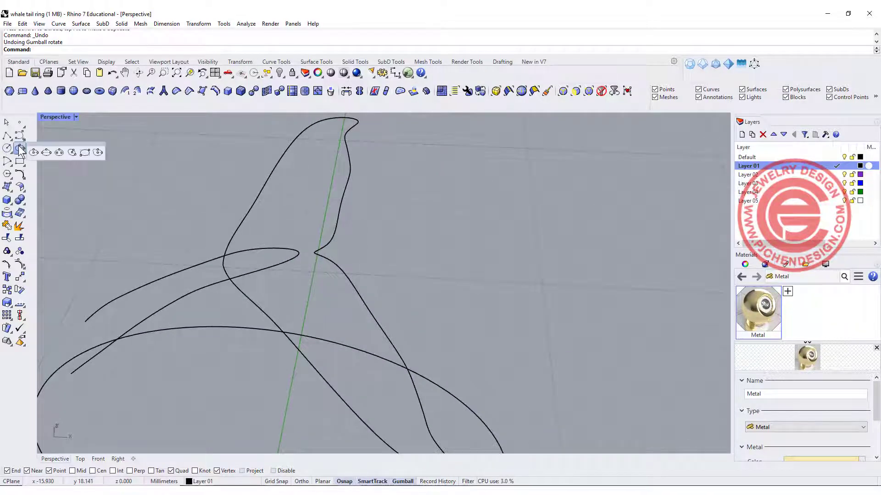
left_click(45, 152)
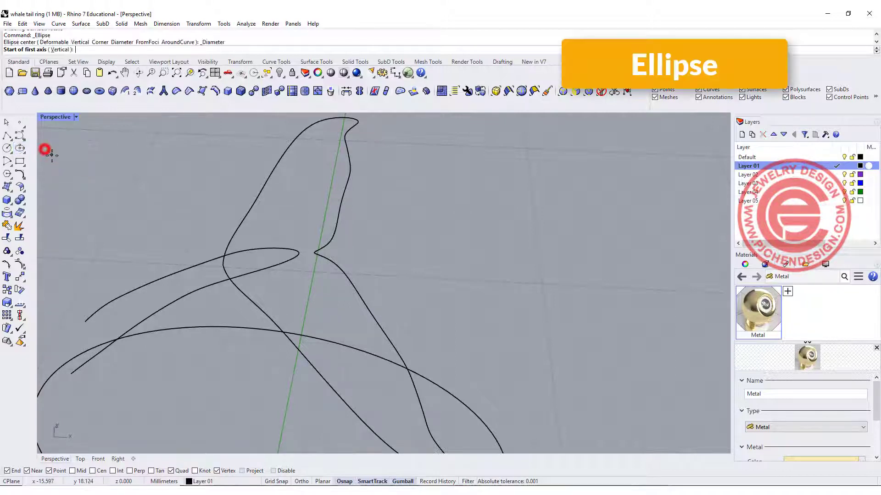
left_click(223, 264)
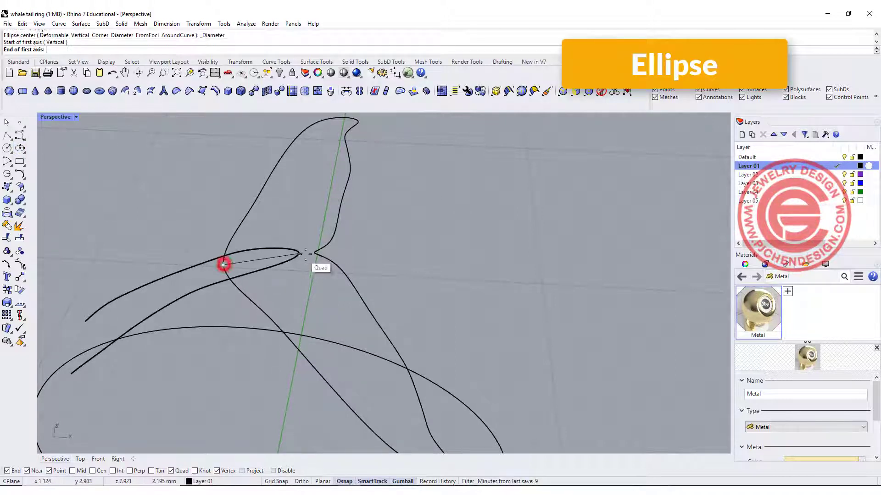
left_click(315, 253)
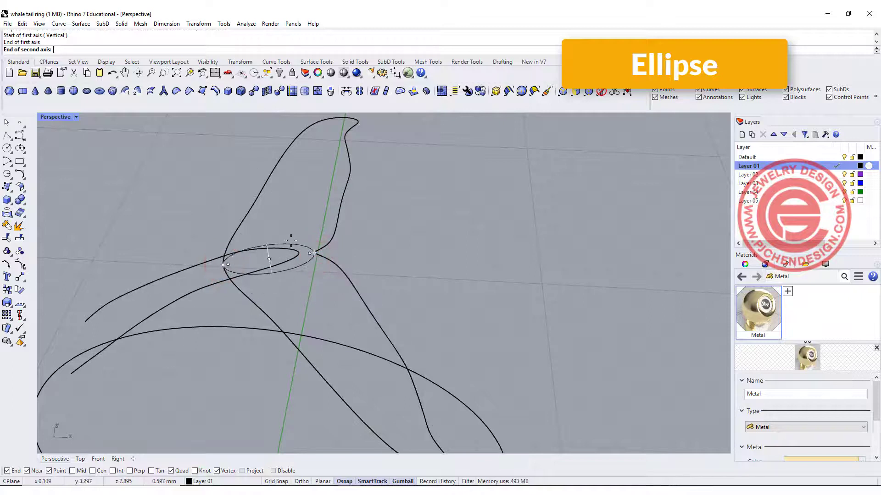
double_click(54, 117)
scroll(181, 322, "up", 6)
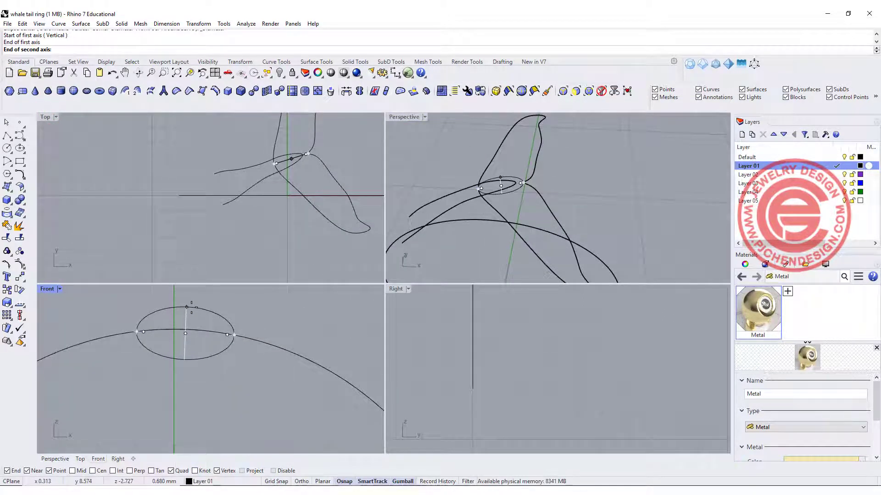
left_click(187, 309)
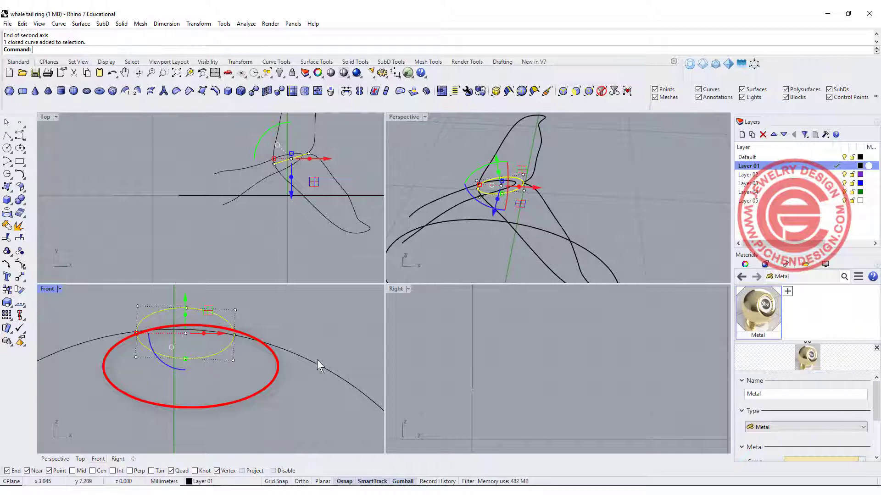
Flatten the ellipse slightly and raise it in the Front view until its underside touches the curved tail outline.
scroll(221, 356, "down", 4)
right_click_drag(214, 359, 218, 403)
left_click(204, 402)
scroll(200, 390, "up", 4)
left_click_drag(213, 347, 229, 312)
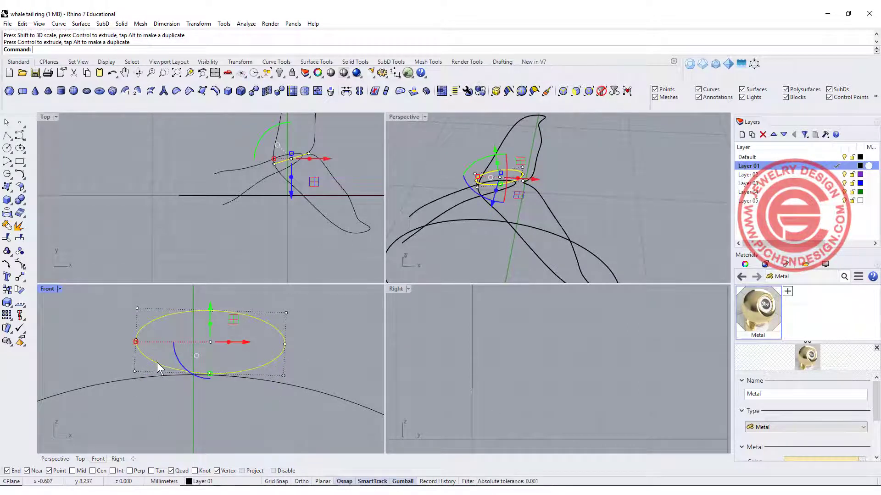
key("ctrl+z")
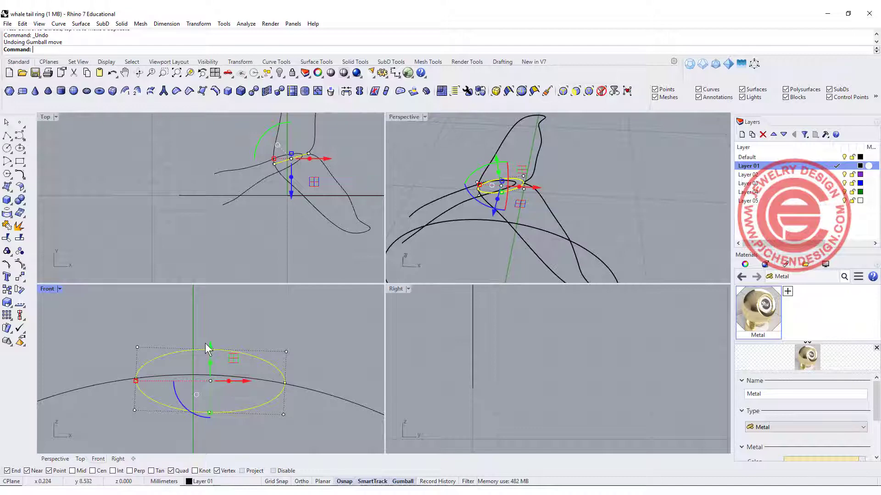
left_click_drag(210, 344, 231, 312)
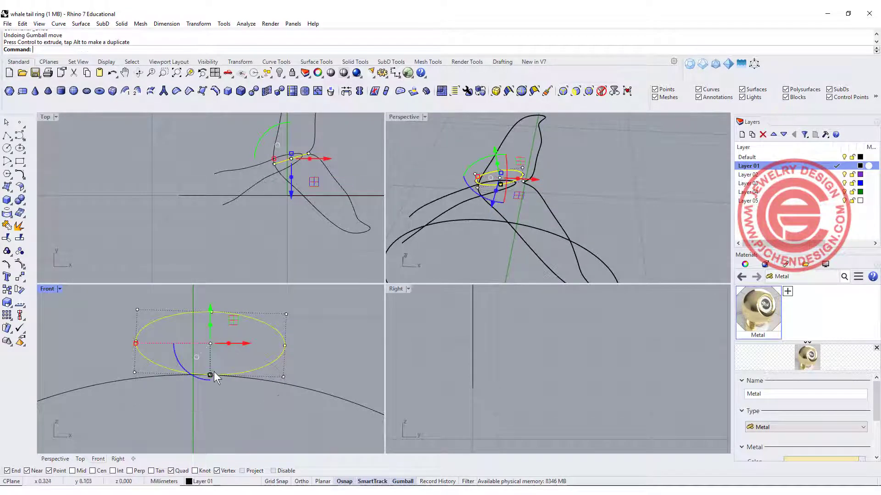
left_click_drag(210, 375, 209, 371)
left_click_drag(211, 309, 211, 312)
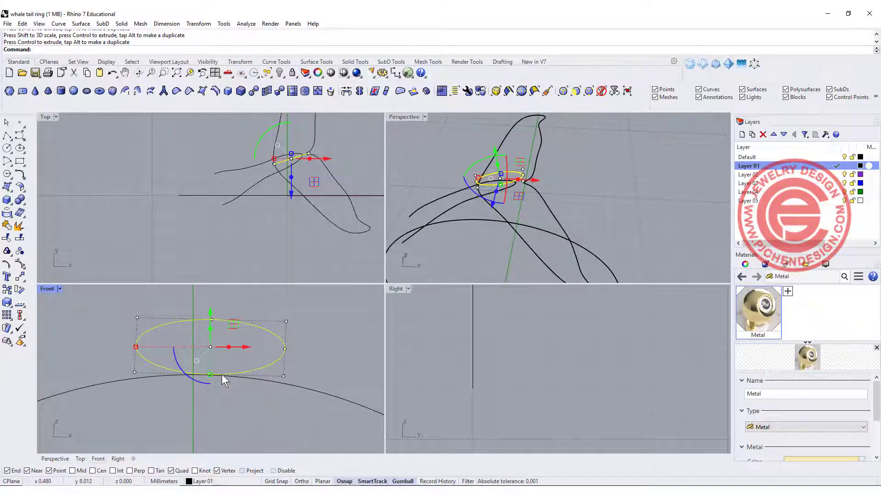
scroll(215, 320, "down", 2)
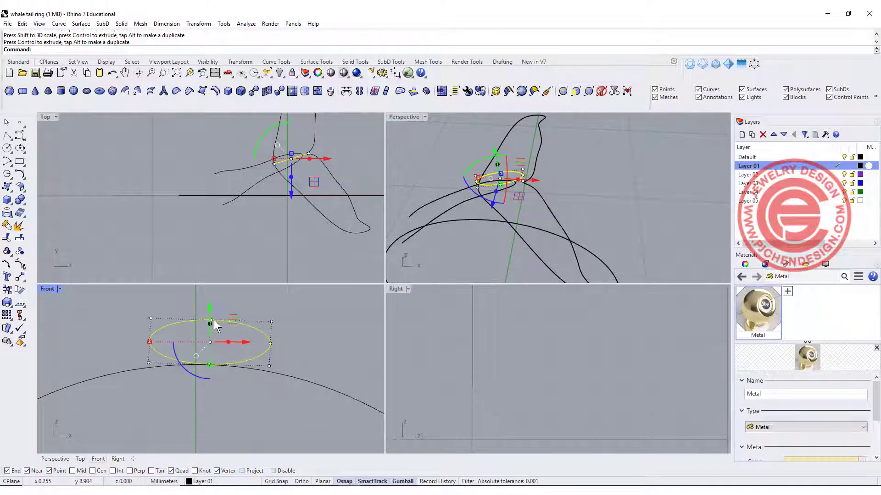
Split the fluke outline running along the green axis into two curves at a point on its tip.
double_click(405, 114)
right_click_drag(414, 197, 373, 231)
left_click(325, 236)
left_click(20, 238)
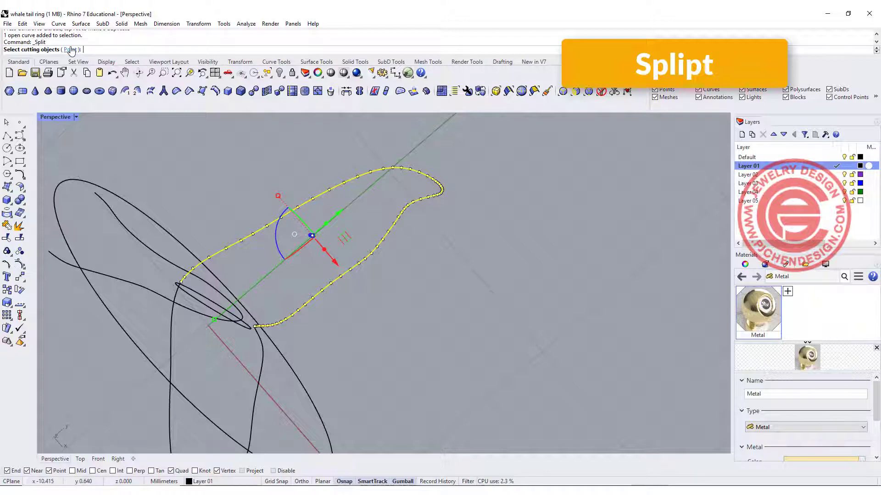
left_click(71, 49)
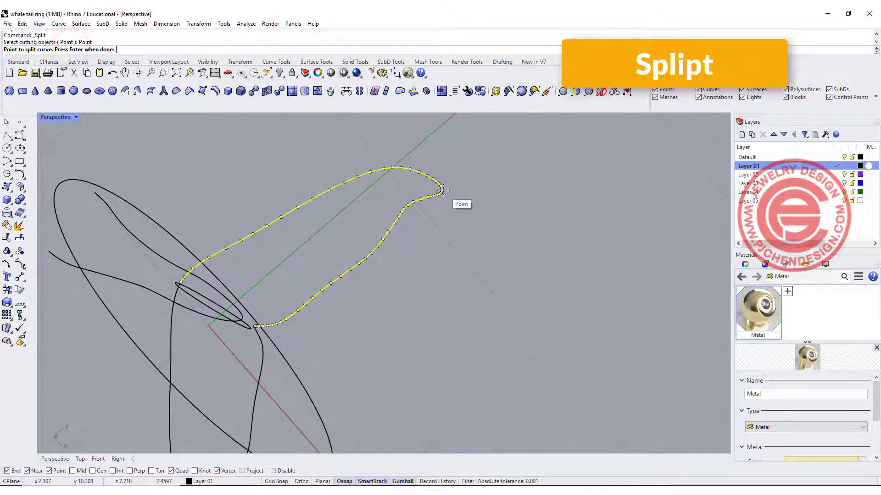
scroll(442, 190, "up", 5)
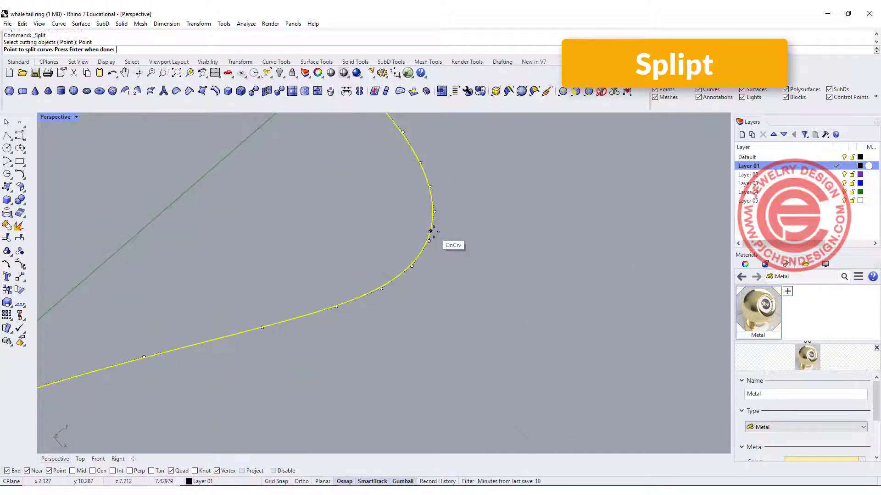
left_click(431, 231)
scroll(432, 234, "down", 6)
key("Return")
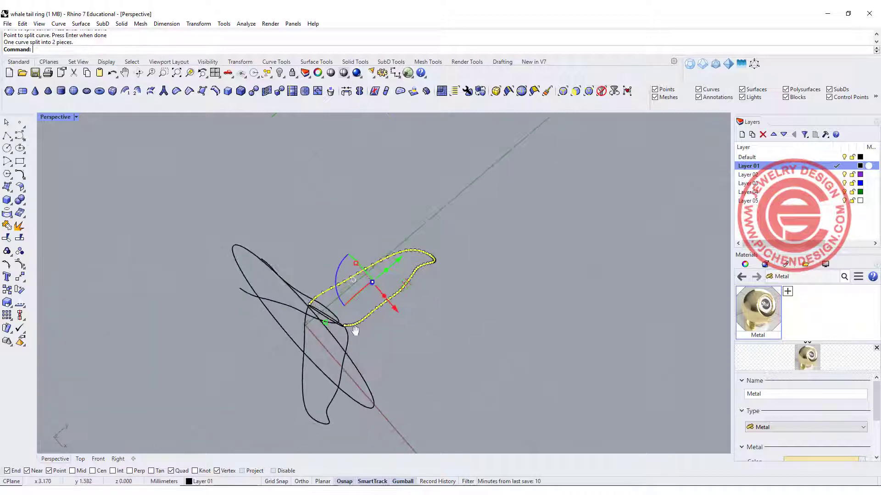
Split the other fluke outline at a point on its tip.
right_click_drag(354, 320, 329, 296, "shift")
left_click(334, 290)
key("Return")
scroll(311, 362, "up", 5)
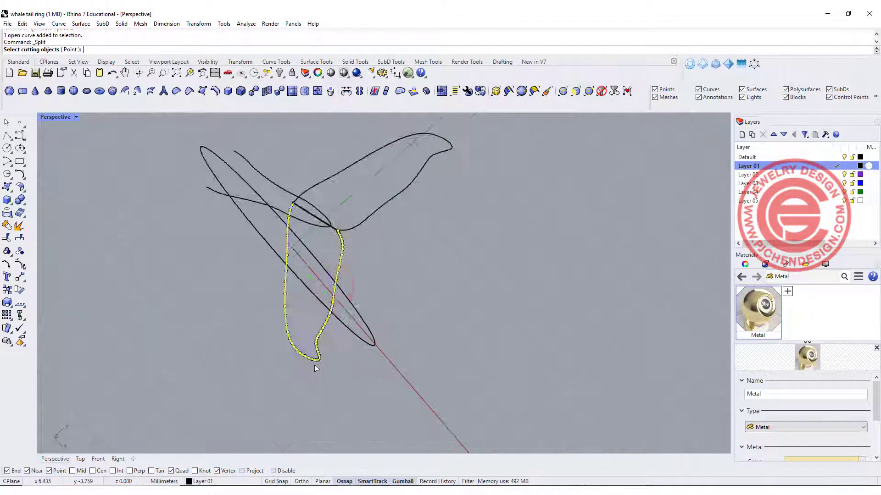
left_click(70, 49)
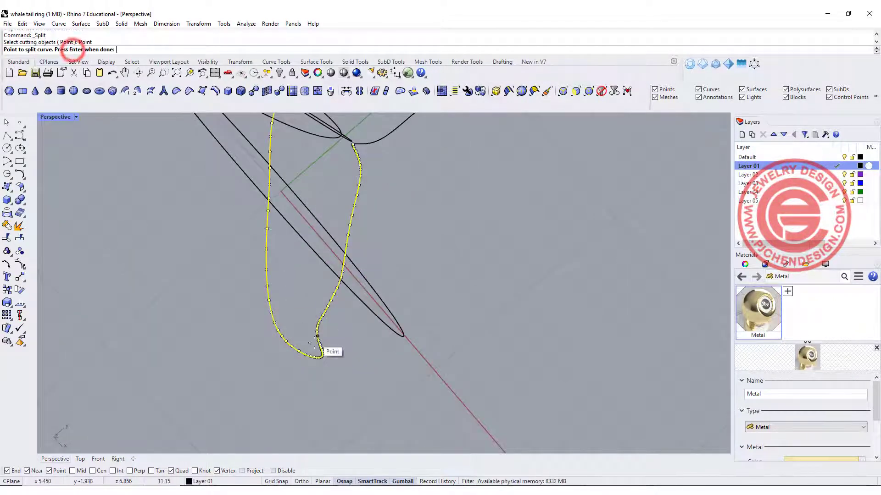
scroll(330, 349, "up", 5)
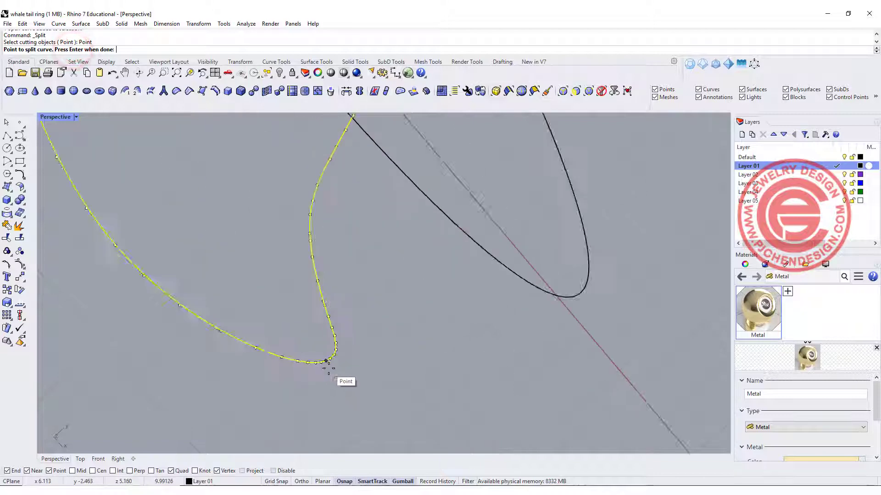
left_click(334, 342)
scroll(339, 340, "down", 8)
key("Return")
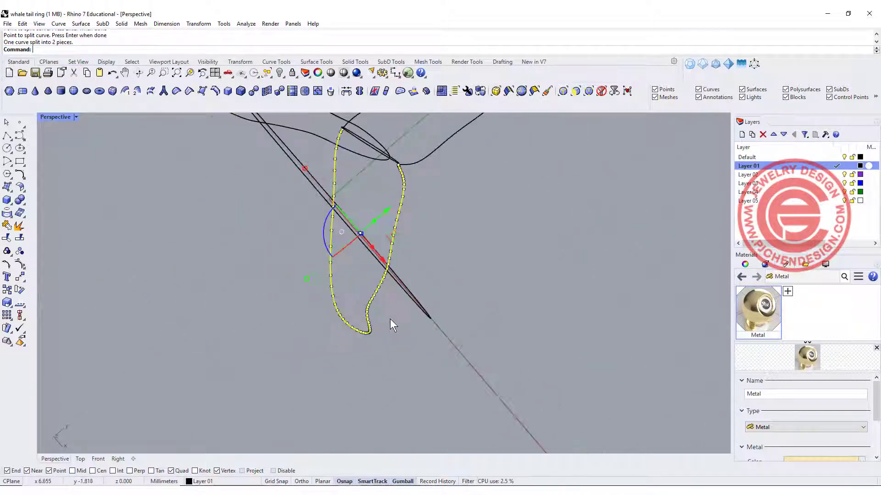
Check the split halves of both fluke outlines and the ellipse by selecting them one after another.
left_click(464, 250)
scroll(436, 168, "down", 5)
right_click_drag(408, 161, 284, 275, "shift")
left_click(310, 219)
left_click(336, 246)
left_click(419, 260)
scroll(330, 215, "up", 9)
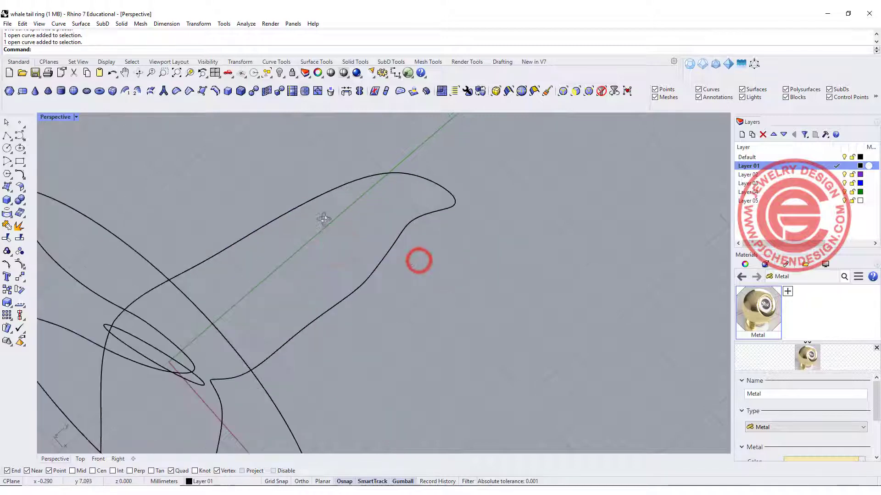
right_click_drag(329, 216, 267, 306)
left_click(271, 318)
left_click(305, 282)
scroll(315, 257, "down", 3)
mouse_move(315, 255)
right_mouse_down()
mouse_move(303, 261)
mouse_move(318, 260)
mouse_move(321, 240)
mouse_move(321, 253)
right_mouse_up()
left_click(342, 202)
left_click(274, 167)
left_click(317, 203)
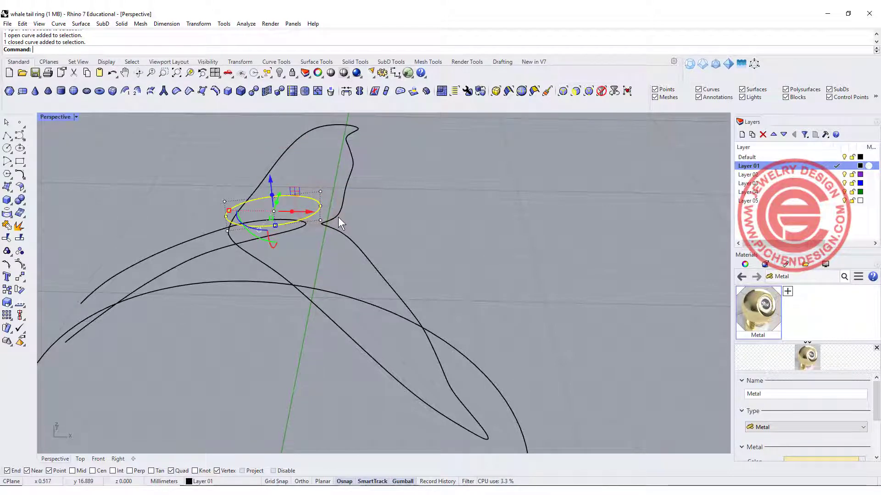
right_click_drag(338, 215, 373, 287)
left_click(172, 164)
Sweep the ellipse along the two halves of the first fluke outline with Sweep 2 Rails.
left_click(81, 24)
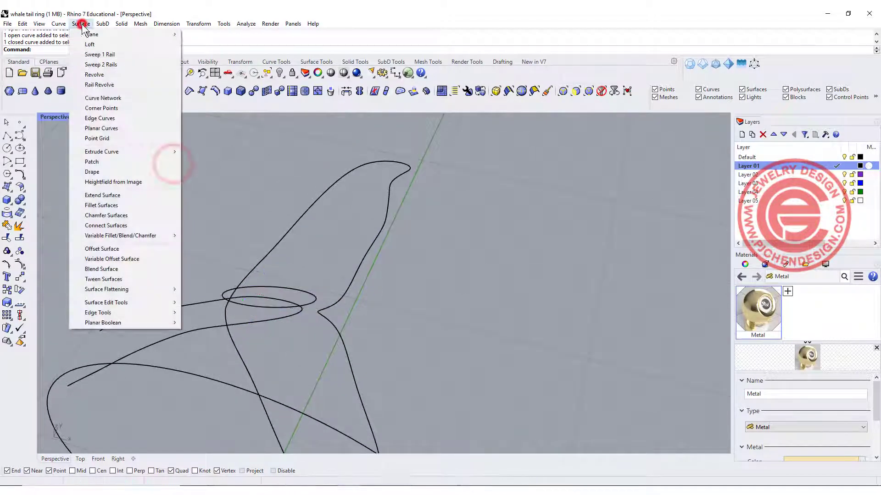
left_click(92, 65)
left_click(294, 225)
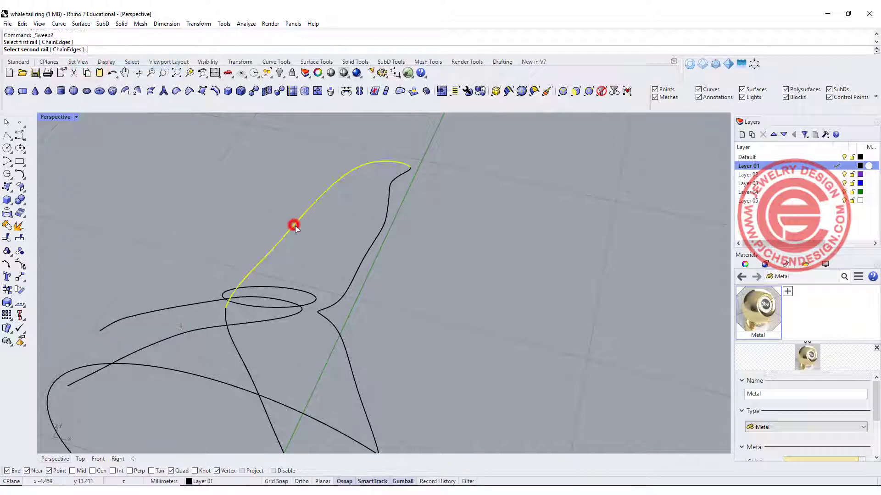
left_click(354, 282)
left_click(316, 297)
key("Return")
key("Return")
right_click_drag(447, 297, 438, 264)
left_click(608, 302)
Sweep the same ellipse curve along the two halves of the second fluke outline with Sweep 2 Rails.
right_click(589, 309)
scroll(358, 253, "down", 4)
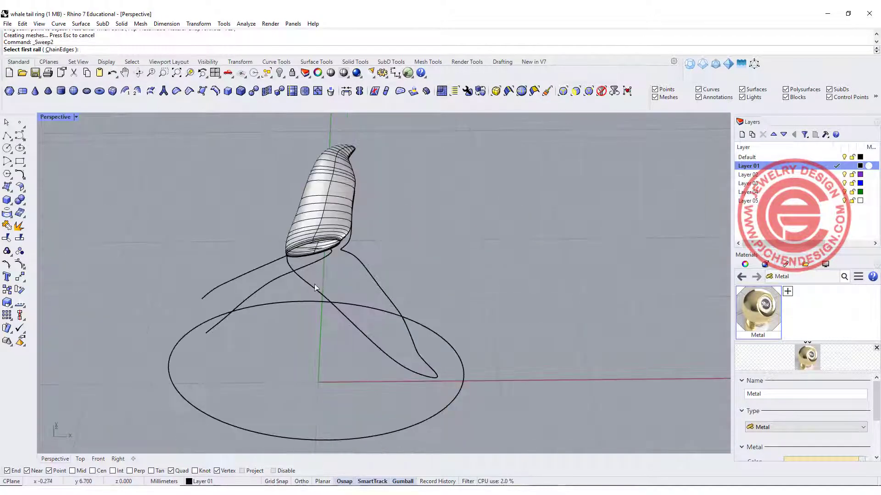
scroll(315, 287, "up", 2)
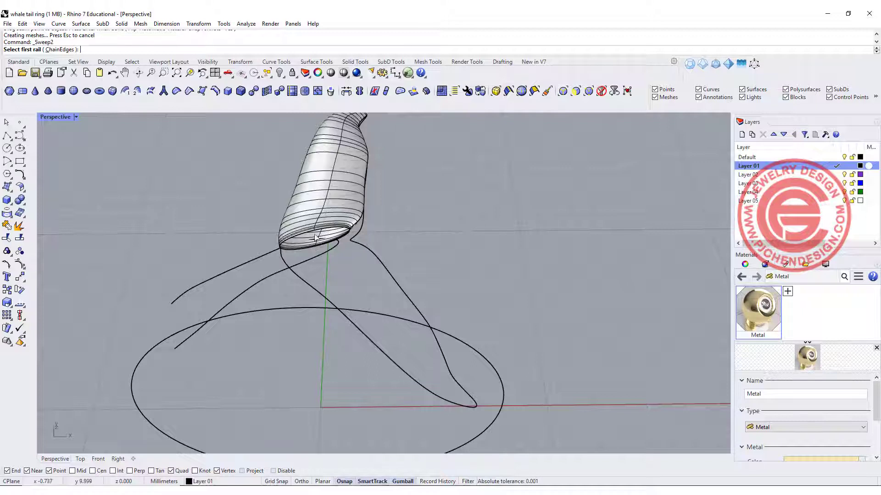
left_click(303, 282)
left_click(370, 251)
left_click(338, 226)
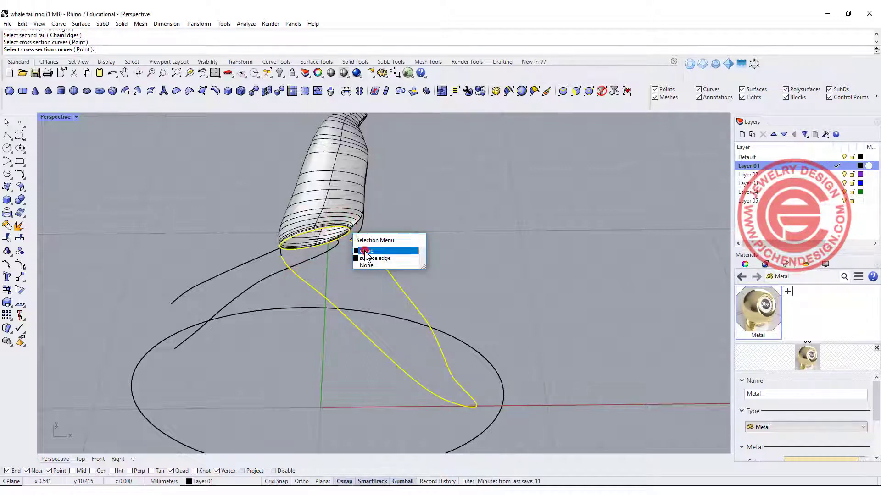
left_click(366, 251)
key("Return")
key("Return")
key("Return")
Inspect the two swept flukes and join them into one closed polysurface.
right_click_drag(461, 238, 401, 189)
left_click(429, 159)
left_click(470, 153)
right_click_drag(427, 152, 464, 205)
left_click(449, 227)
left_click(365, 198, "shift")
left_click(6, 226)
left_click(250, 251)
left_click(387, 221)
right_click_drag(420, 264, 463, 281)
left_click(545, 204)
Draw a diameter ellipse with the Vertical option between the two open ends of the stem curve, giving it its height in the Front view.
right_click_drag(337, 292, 376, 267)
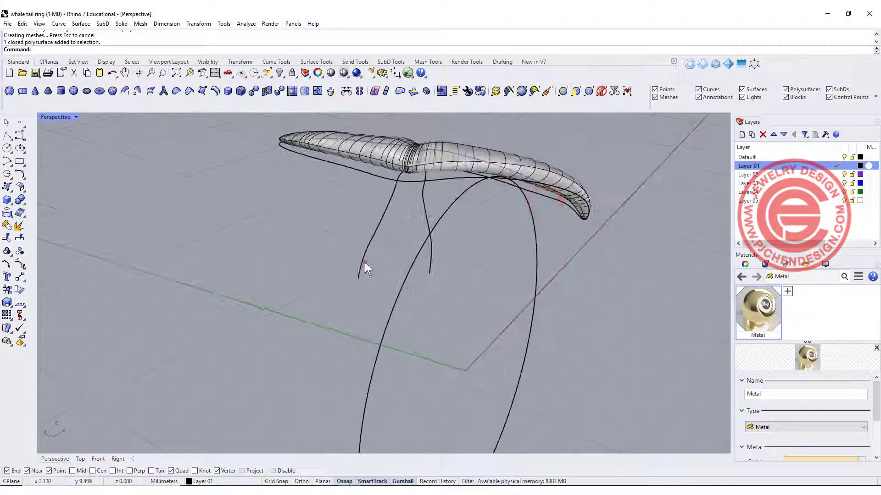
left_click(364, 262)
right_click_drag(96, 163, 92, 152)
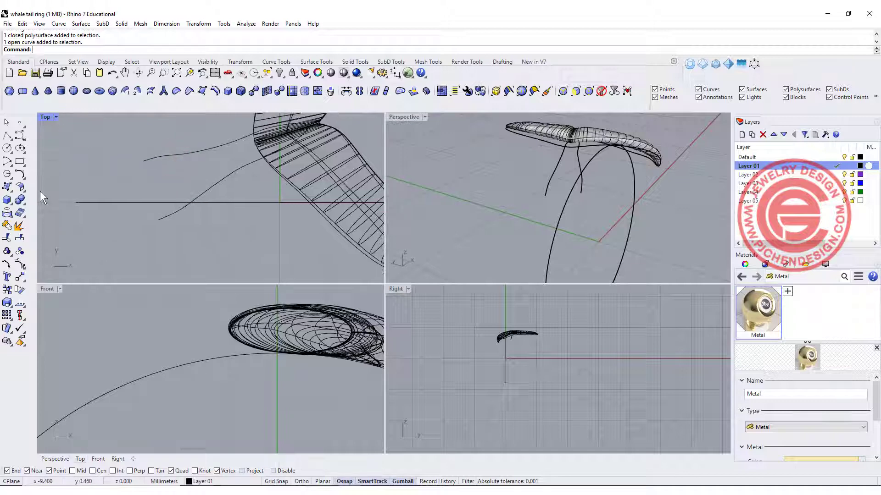
left_click(20, 150)
left_click(46, 153)
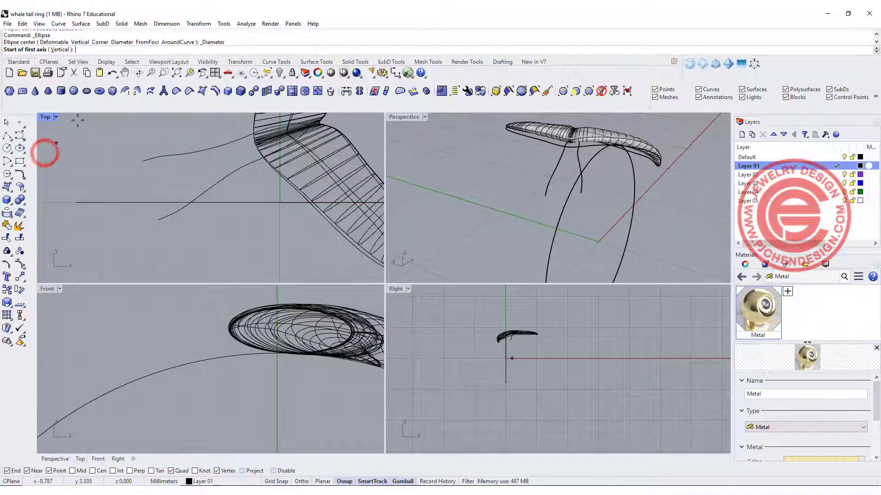
left_click(59, 50)
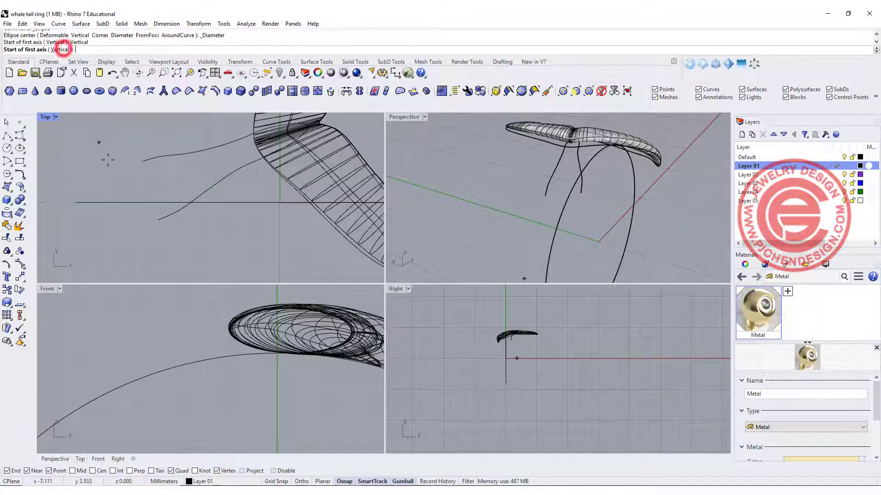
left_click(143, 162)
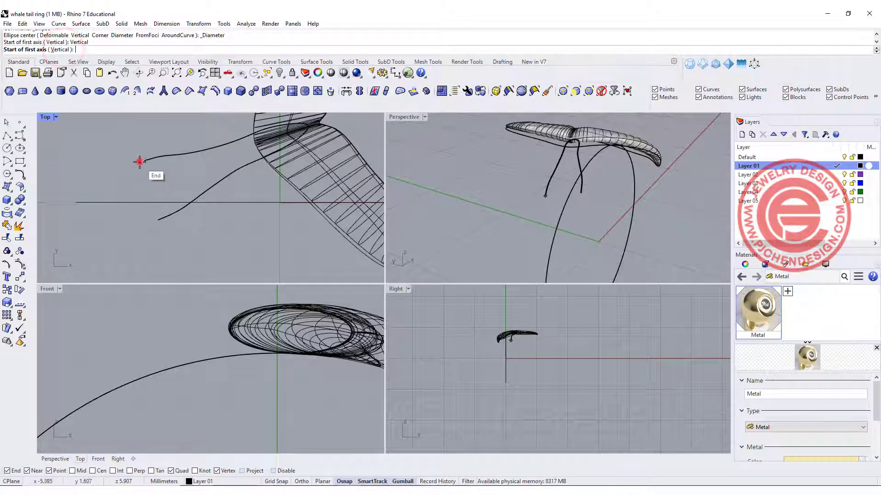
left_click(157, 219)
scroll(150, 382, "up", 6)
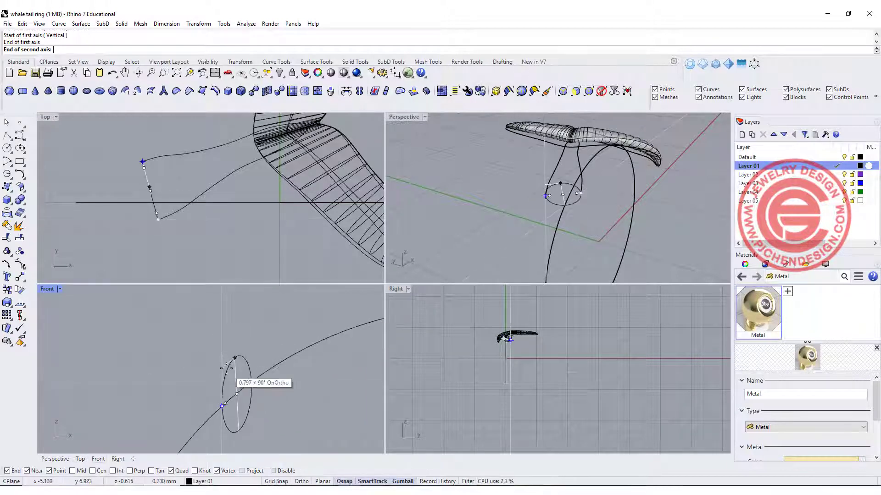
left_click(224, 375)
right_click_drag(585, 207, 500, 172)
scroll(472, 142, "up", 6)
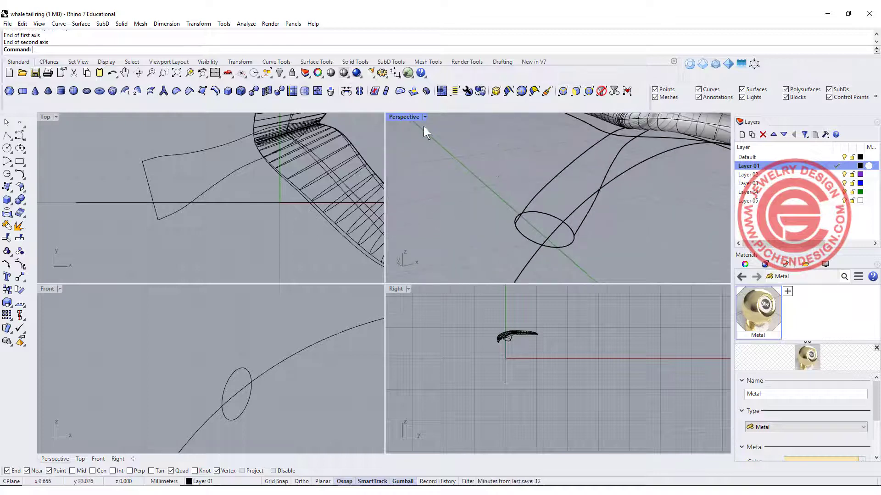
double_click(406, 116)
right_click_drag(234, 262, 273, 254)
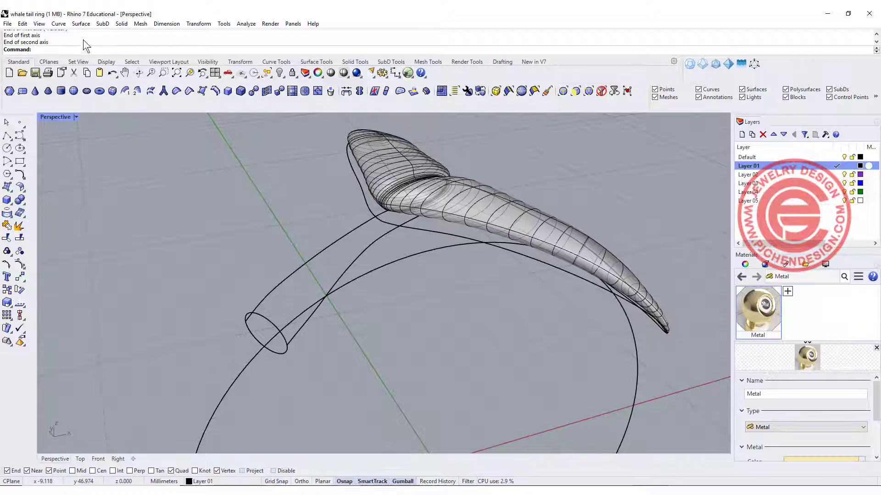
left_click(81, 23)
left_click(92, 120)
left_click(268, 295)
left_click(332, 309)
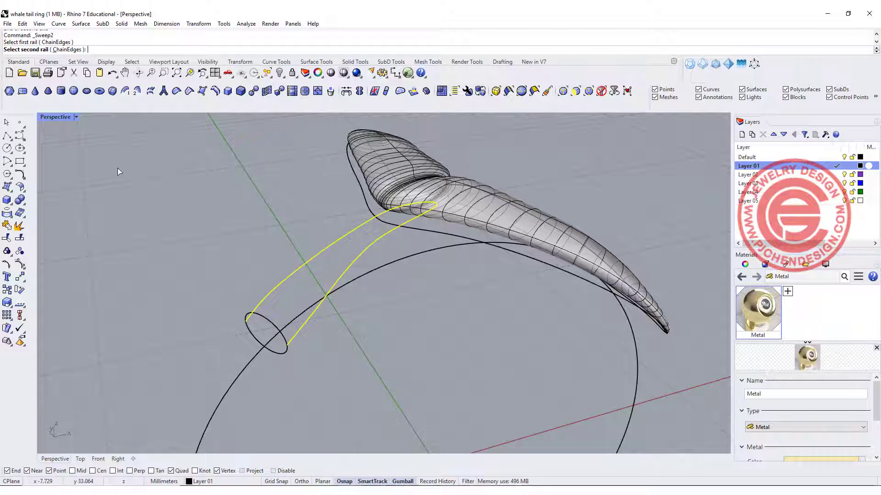
key("Escape")
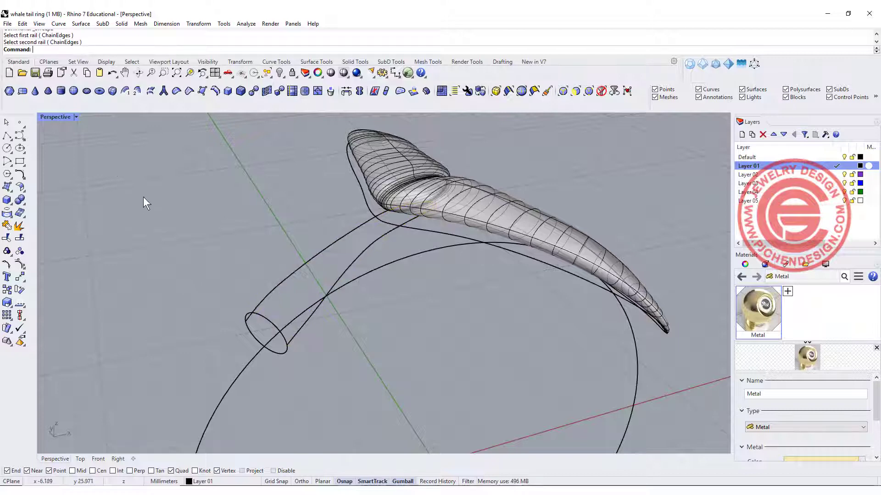
Split the stem curve at its tip beneath the flukes with the Split command's Point option, making two separate rails.
left_click(307, 258)
left_click(279, 163)
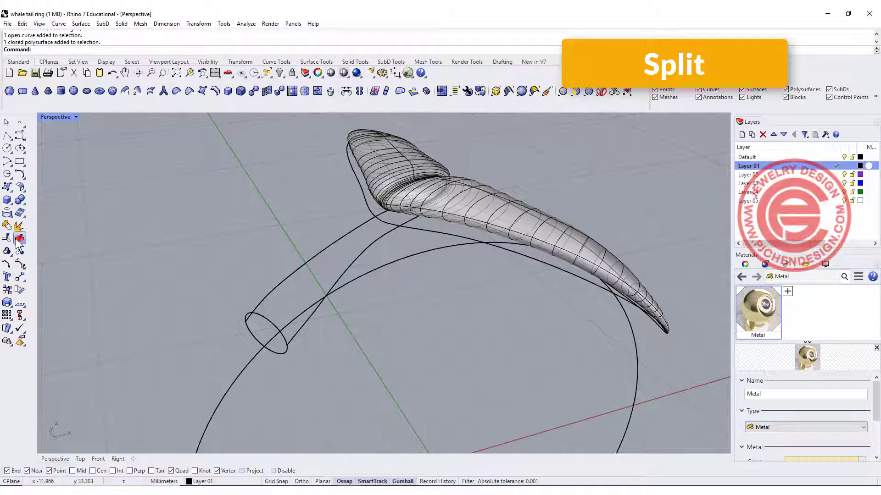
left_click(18, 239)
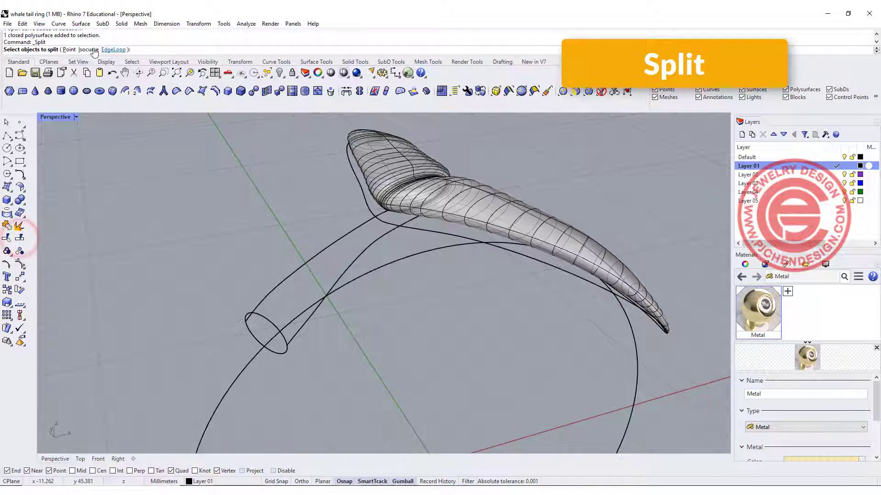
left_click(68, 49)
left_click(387, 234)
left_click(434, 202)
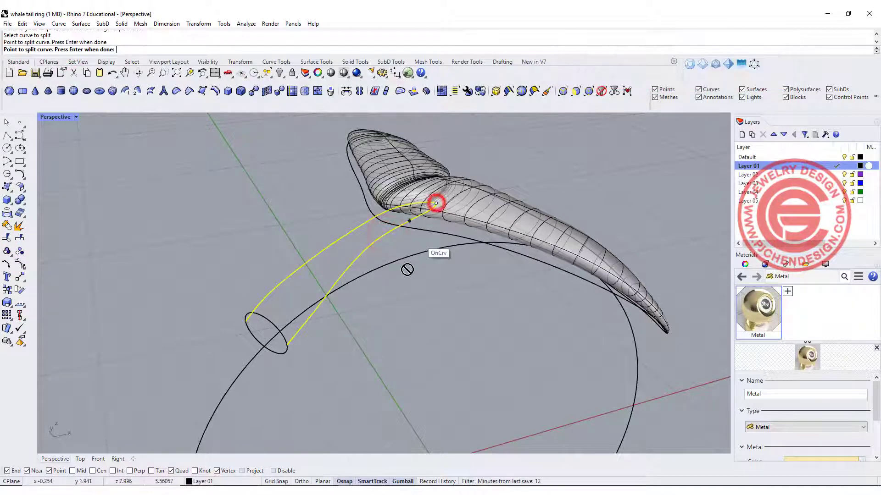
right_click(404, 333)
left_click(337, 274)
left_click(323, 244)
left_click(279, 271)
left_click(234, 228)
Sweep the ellipse along the two halves of the stem curve with Sweep 2 Rails.
left_click(80, 23)
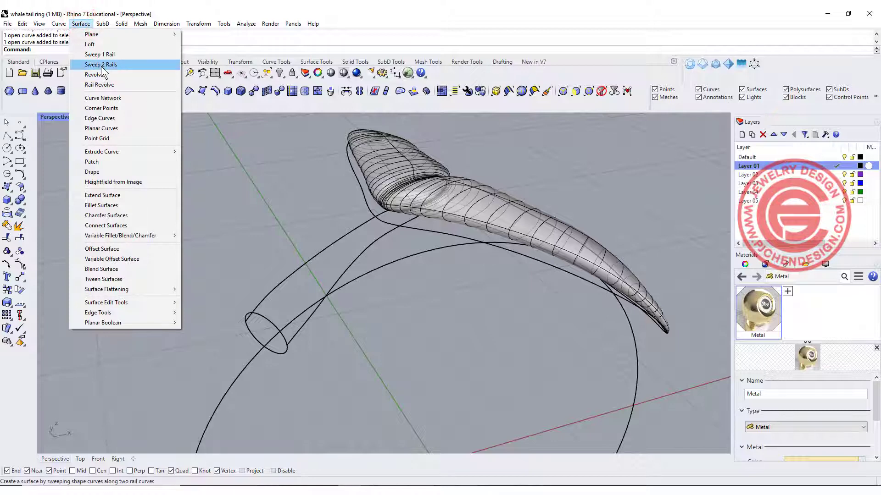
left_click(101, 65)
left_click(282, 280)
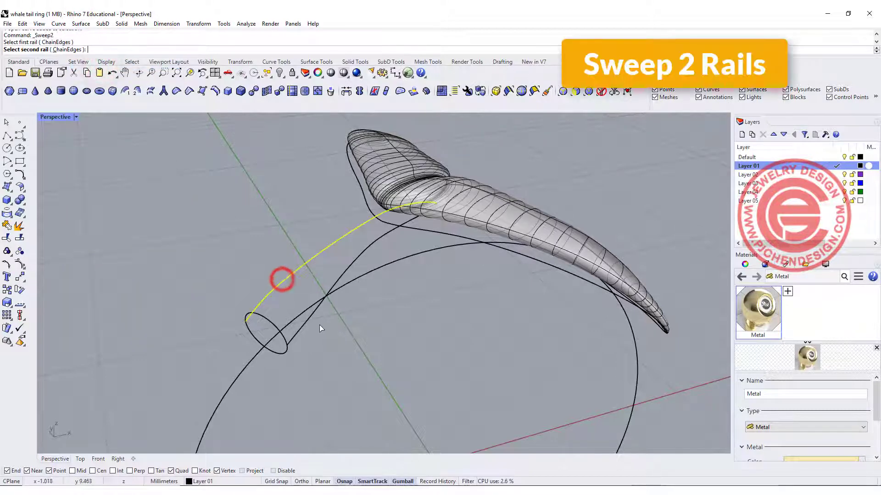
left_click(305, 328)
left_click(265, 320)
key("Return")
key("Return")
key("Return")
Inspect the swept stem's open end and move the surface sideways, clear of its rail curves.
right_click_drag(403, 333, 312, 243)
scroll(179, 227, "up", 4)
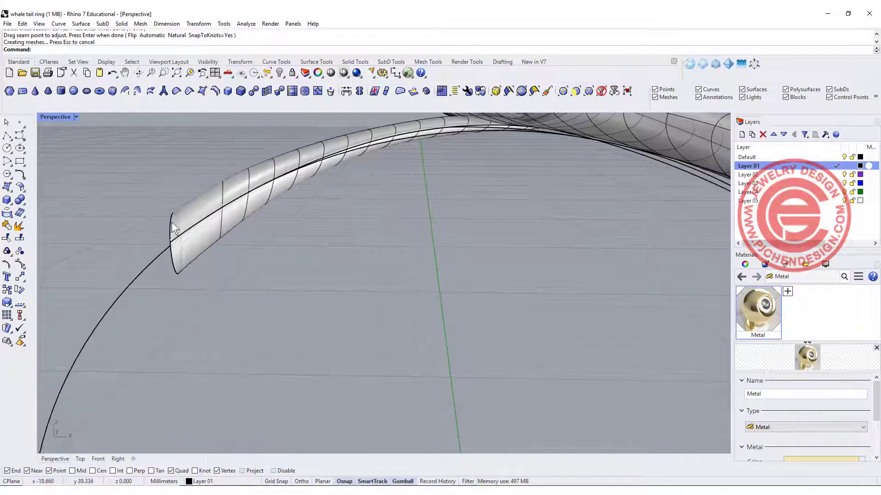
mouse_move(267, 218)
right_mouse_down()
mouse_move(309, 228)
mouse_move(283, 198)
mouse_move(253, 223)
right_mouse_up()
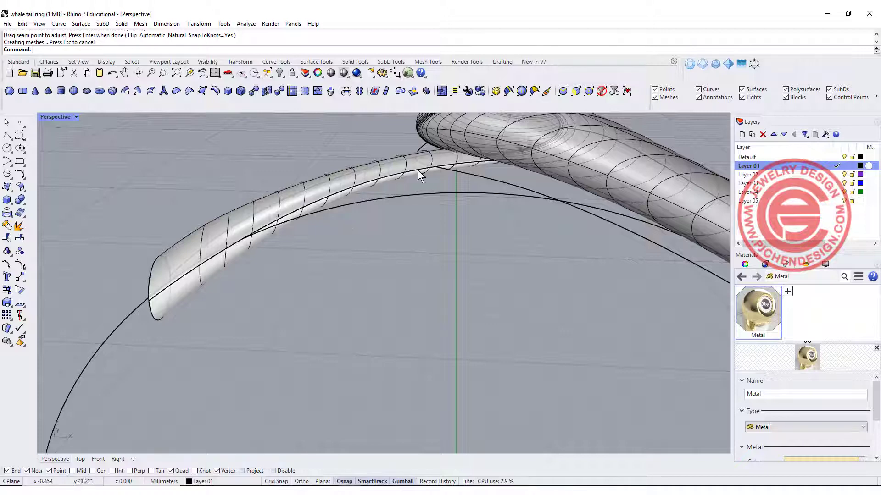
scroll(345, 180, "down", 6)
right_click_drag(345, 181, 483, 295)
left_click(467, 334)
left_click_drag(442, 298, 346, 303)
left_click(544, 333)
scroll(563, 331, "down", 2)
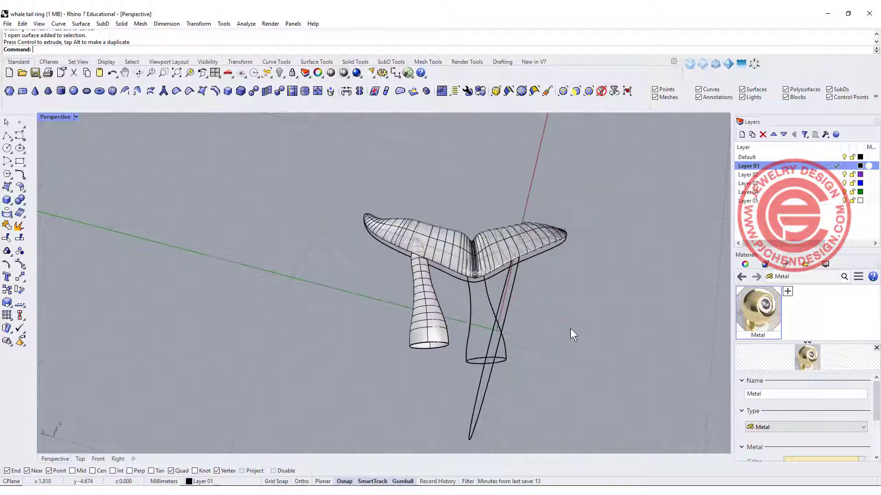
Rotate the stem ellipse with Rotate 3-D about the axis joining the two open ends of the stem curves, tilting it outward.
scroll(315, 242, "up", 10)
left_click(290, 248)
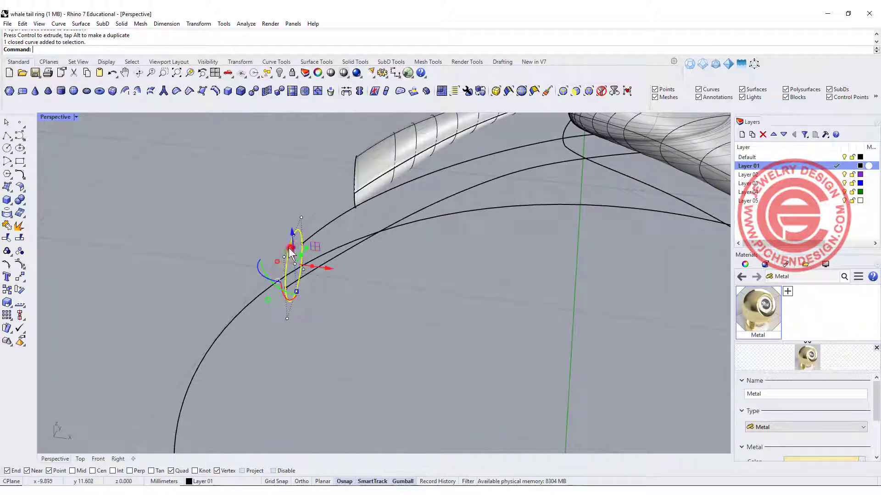
left_click(150, 261)
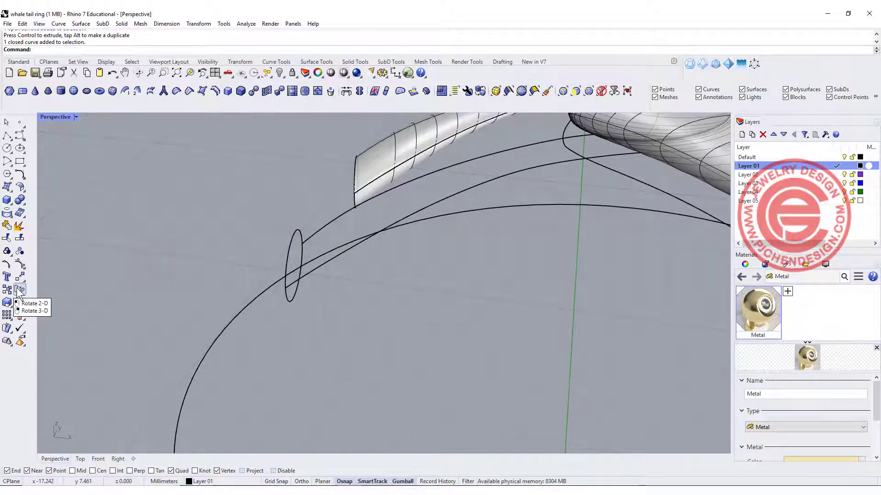
right_click(19, 290)
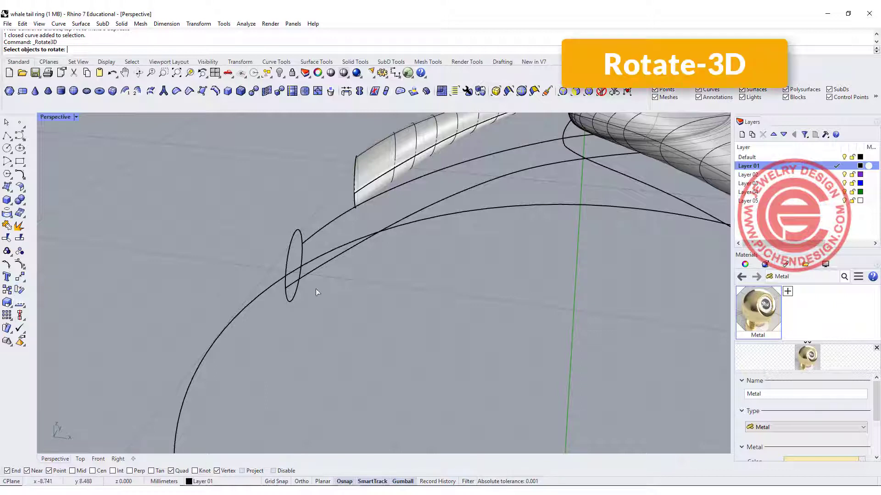
left_click(290, 248)
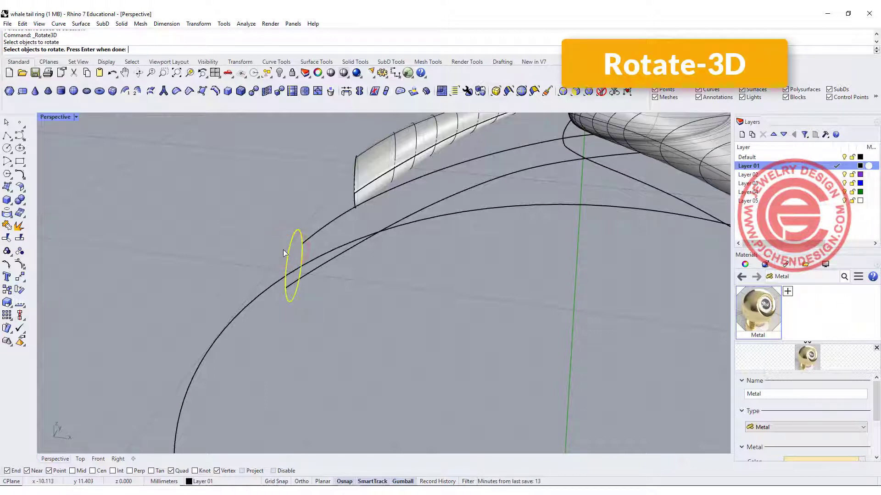
key("Return")
left_click(285, 288)
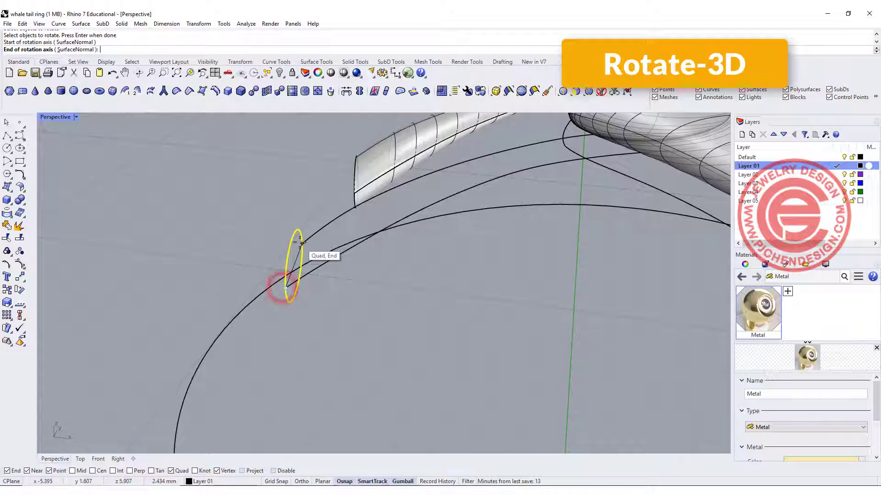
left_click(302, 243)
left_click(369, 338)
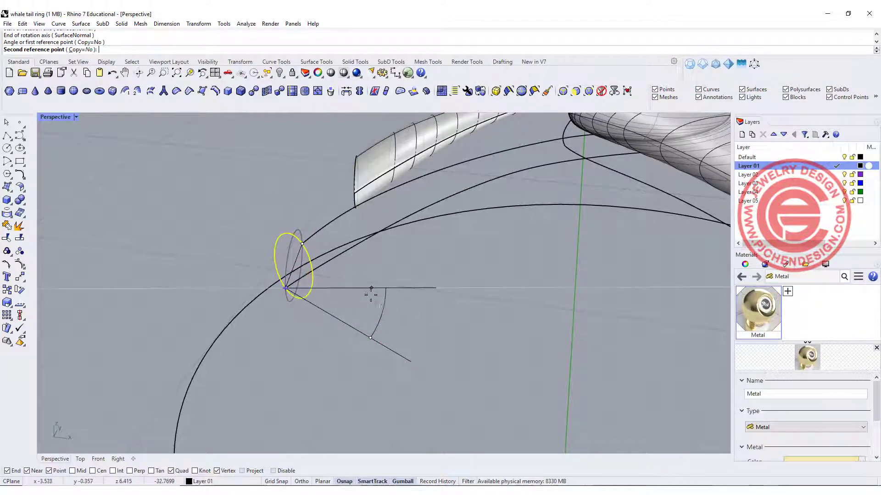
left_click(385, 299)
Move the rotated ellipse in the Front view up and away from the rail ends so it sits outside the finger circle.
right_click_drag(420, 276, 365, 271)
scroll(326, 248, "up", 8)
left_click(326, 256)
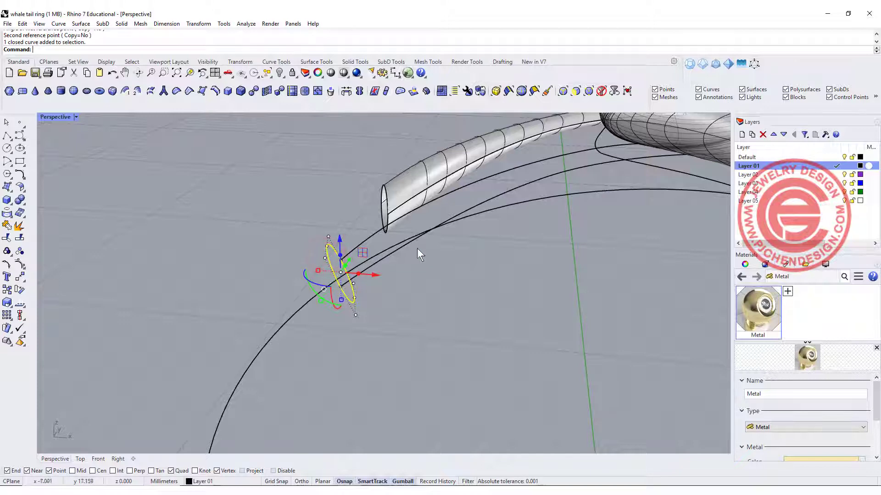
left_click(410, 291)
left_click(328, 269)
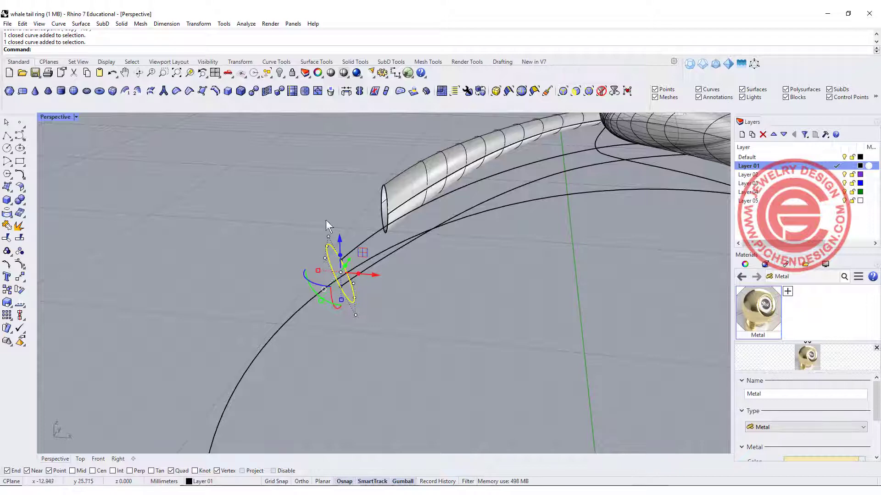
left_click(369, 238)
left_click(384, 301)
left_click(356, 301)
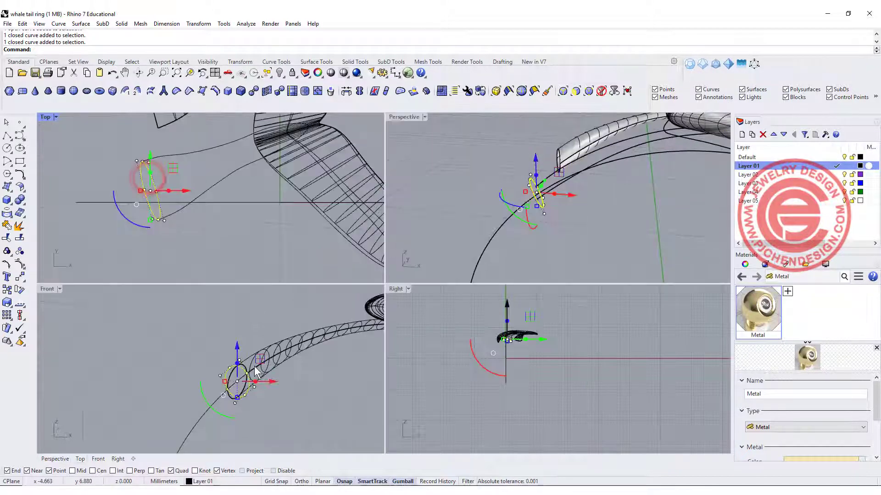
scroll(257, 369, "up", 2)
left_click_drag(253, 367, 239, 349)
left_click(315, 419)
double_click(407, 118)
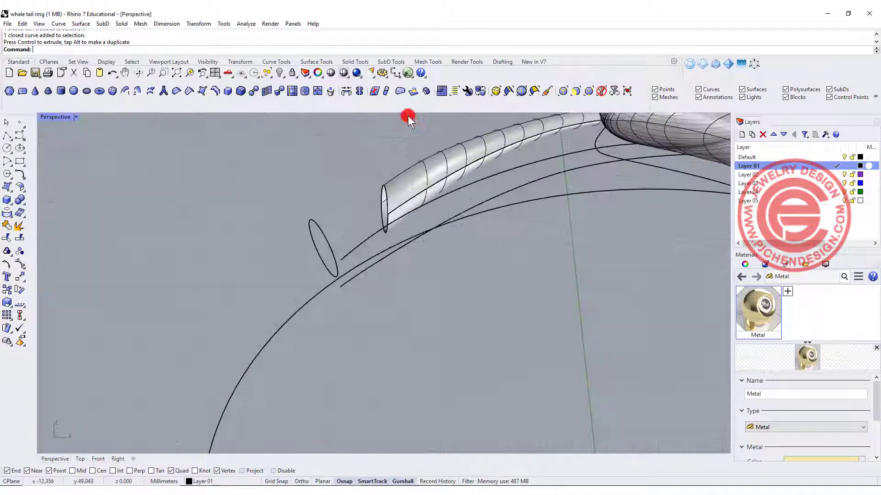
Sweep the repositioned ellipse along the two stem rails with Sweep 2 Rails.
right_click_drag(406, 114, 406, 247)
left_click(82, 24)
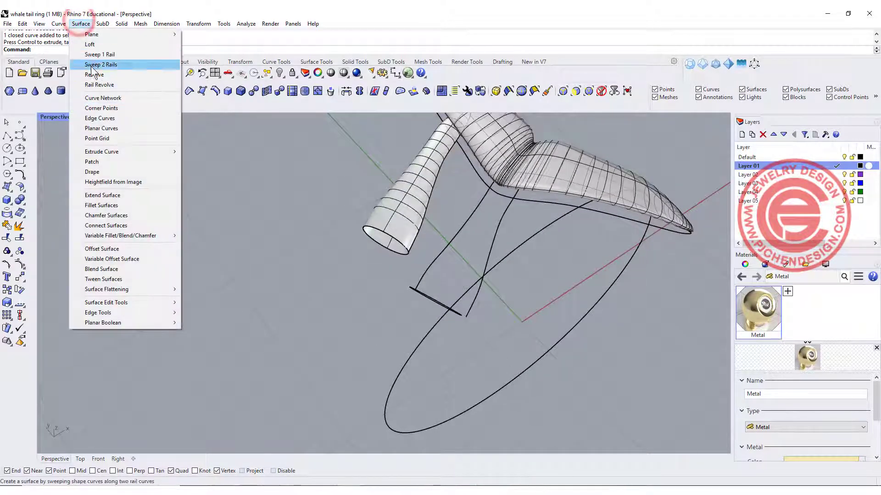
left_click(91, 65)
left_click(430, 265)
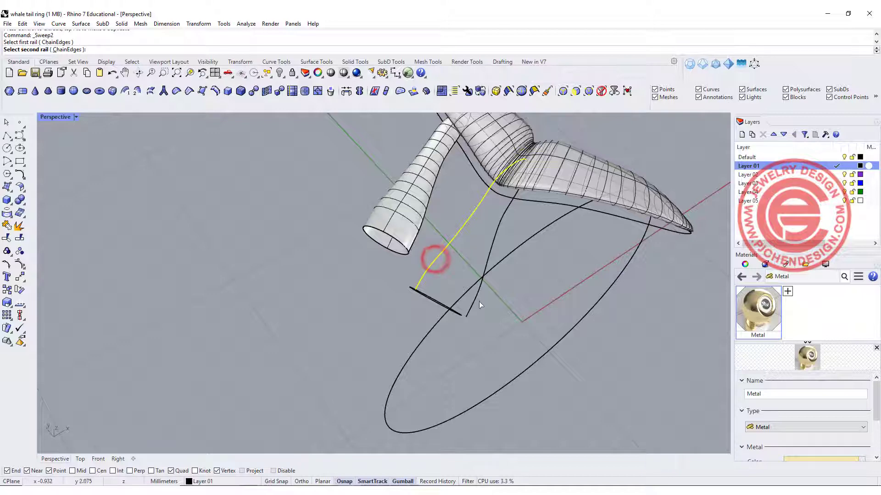
left_click(478, 301)
left_click(442, 307)
key("Return")
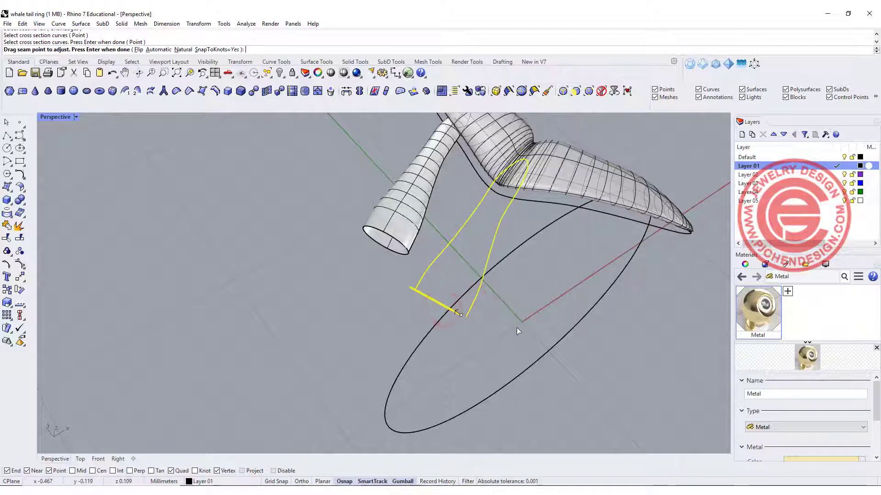
key("Return")
left_click(608, 302)
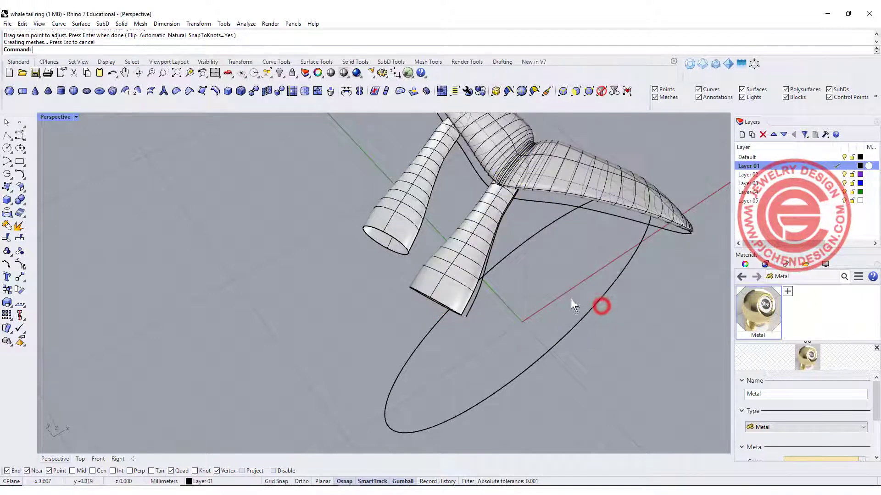
Compare the two swept stems from several angles, examining their open ends, thickness and fit to the finger circle.
right_click_drag(550, 292, 395, 191)
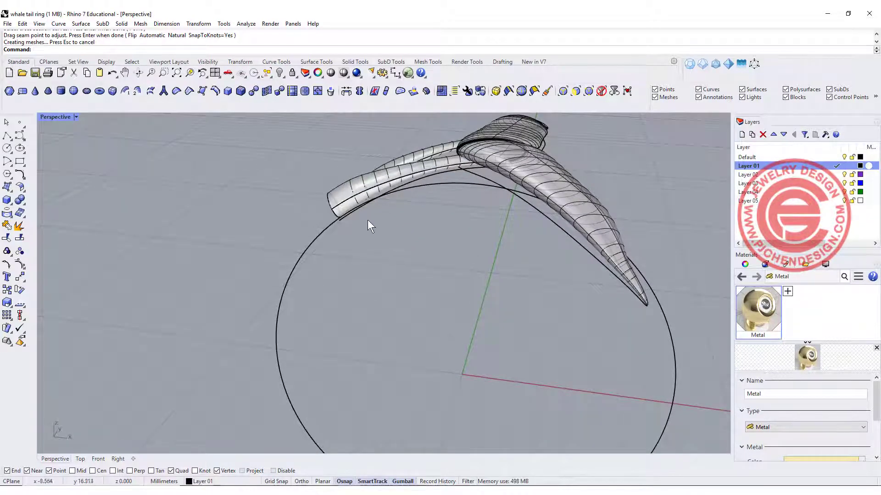
scroll(377, 172, "up", 4)
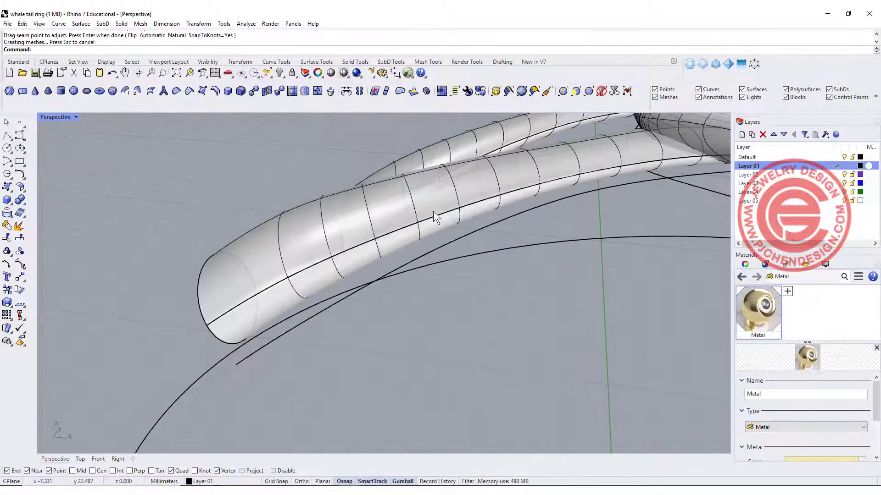
scroll(458, 214, "down", 5)
right_click_drag(507, 192, 499, 211)
left_click(510, 205)
scroll(510, 205, "up", 4)
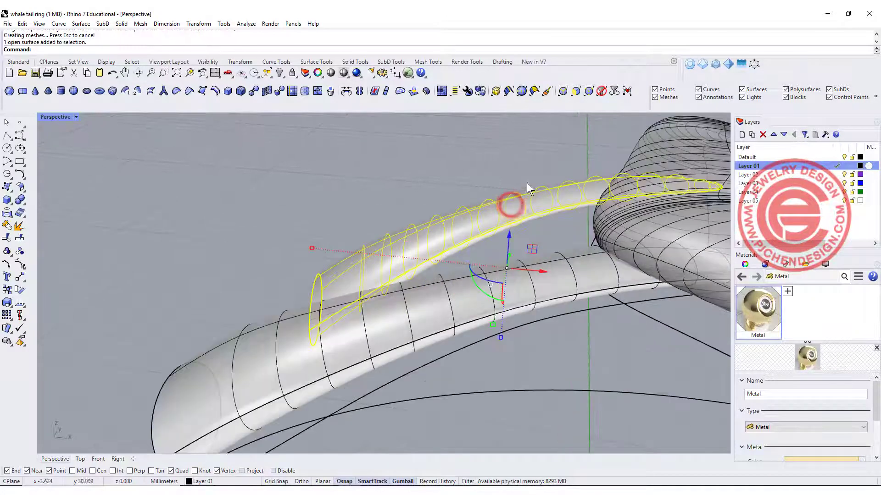
scroll(420, 193, "down", 6)
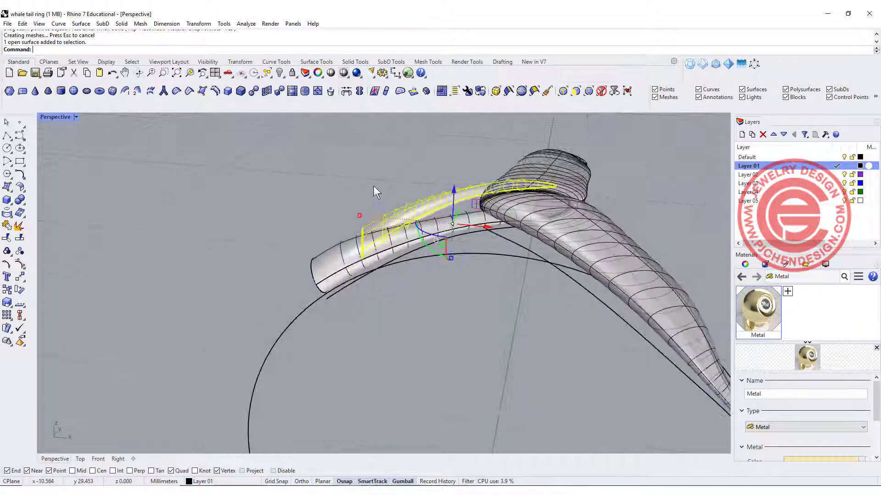
right_click_drag(362, 194, 425, 236)
left_click(371, 326)
right_click_drag(509, 292, 464, 300)
scroll(436, 317, "up", 3)
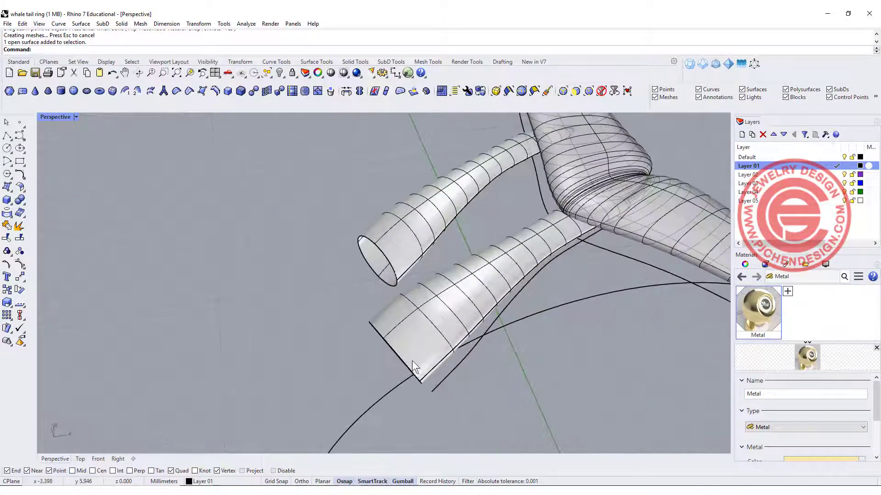
right_click_drag(410, 356, 449, 328)
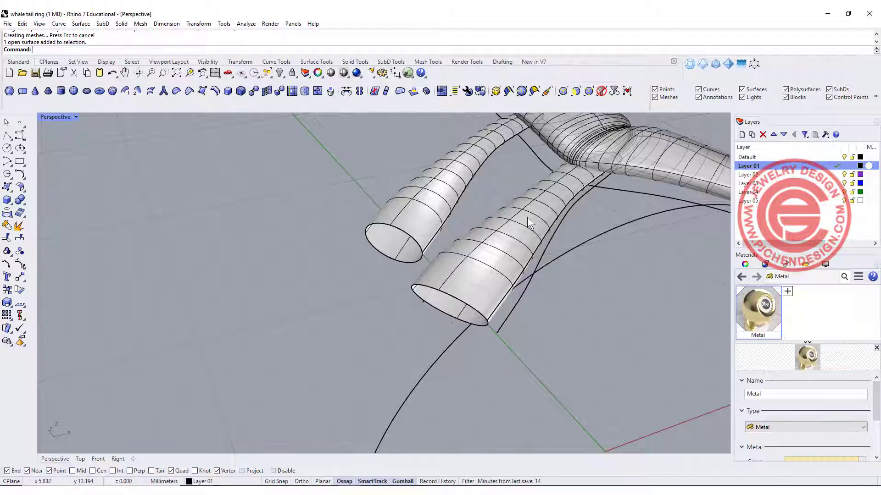
Delete the first swept stem that was moved aside.
right_click_drag(462, 187, 547, 208)
left_click(442, 214)
key("Delete")
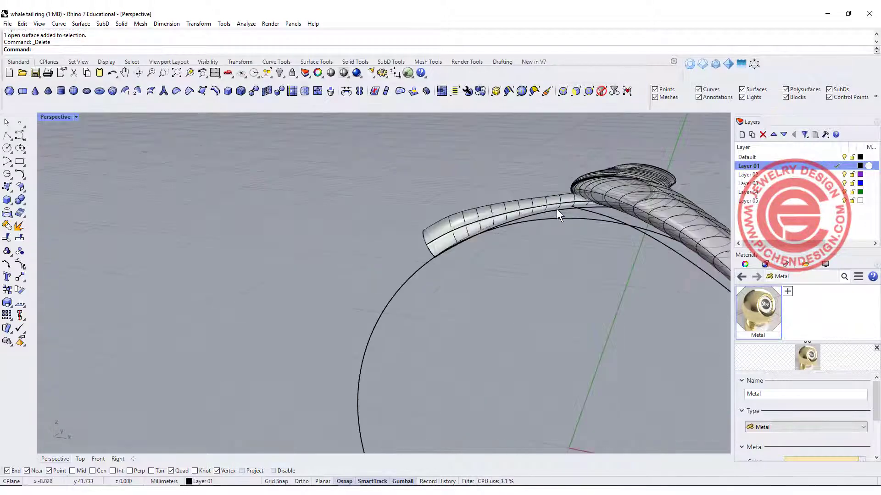
Move the remaining swept stem straight up off its rail curves to check it against the ellipse and finger circle.
scroll(557, 209, "up", 5)
left_click(541, 197)
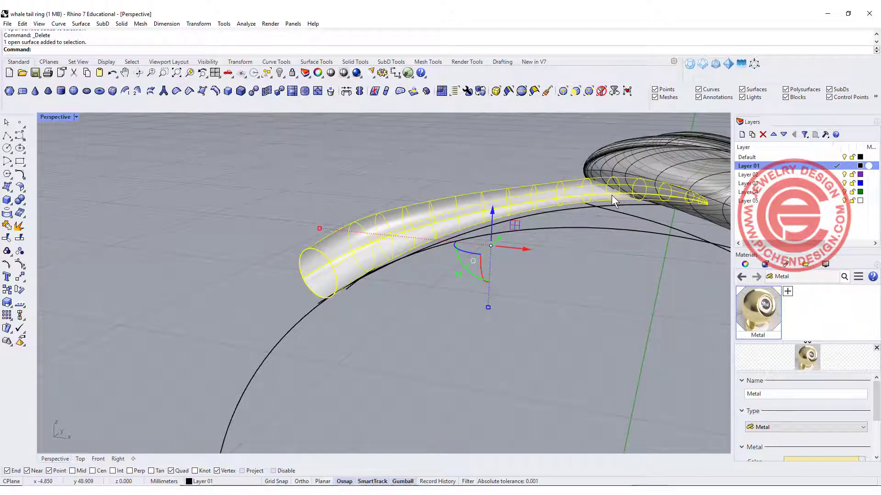
left_click_drag(492, 211, 493, 171)
left_click(326, 170)
scroll(397, 236, "down", 6)
scroll(397, 236, "down", 3)
right_click_drag(397, 235, 446, 213)
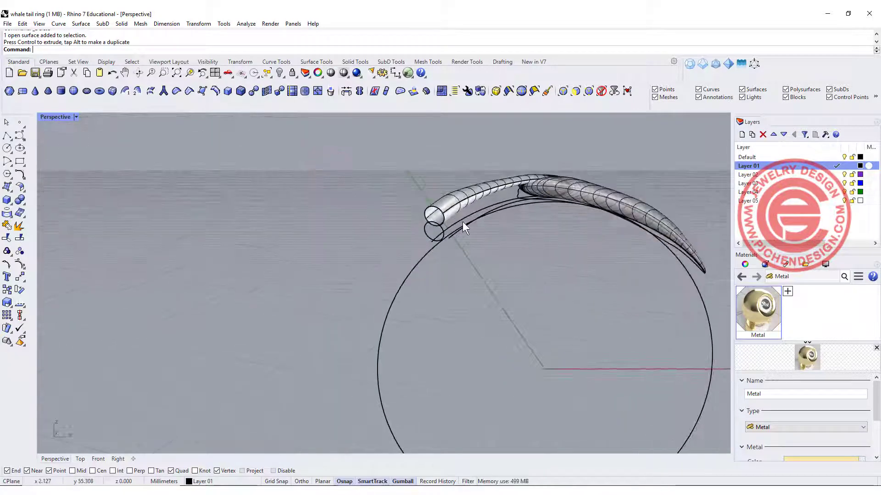
Delete the raised stem surface, keeping the ellipse and the rail curves.
scroll(490, 243, "down", 5)
right_click_drag(492, 245, 466, 252)
left_click(467, 264)
key("Delete")
Show the control points of the stem's two rail curves, examine how dense they are, and hide them again.
scroll(487, 241, "up", 5)
left_click(493, 254)
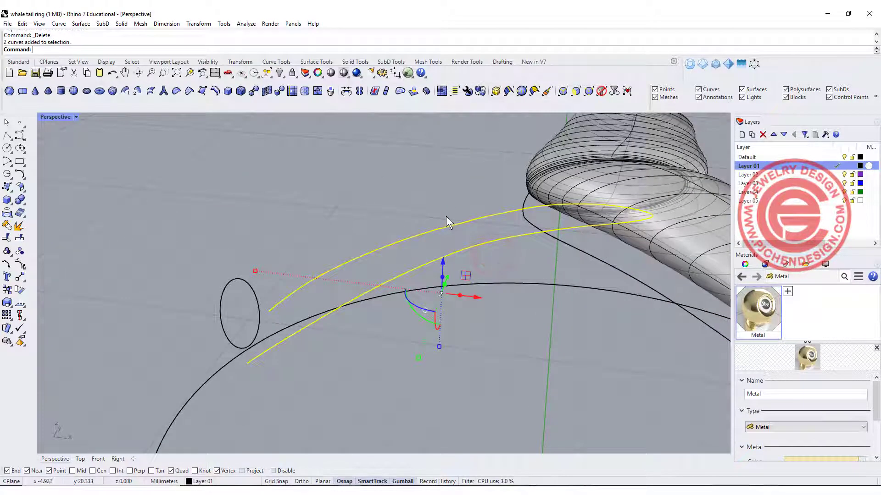
left_click(19, 265)
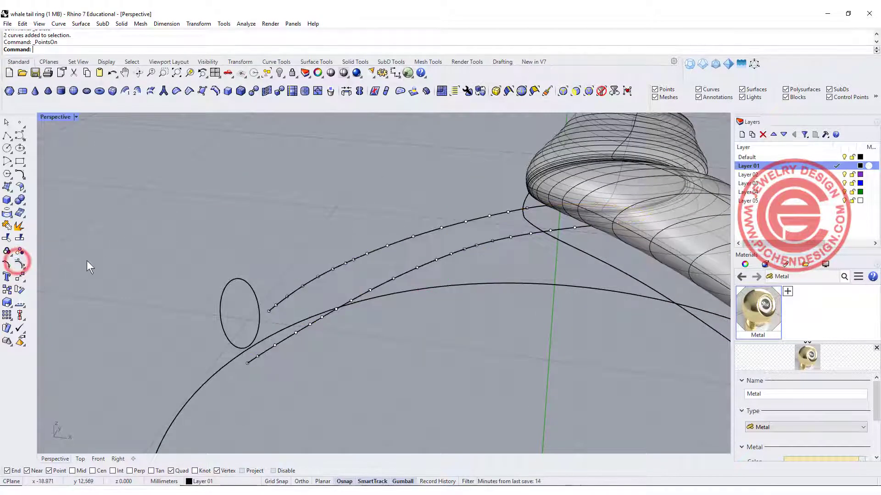
left_click(485, 242)
left_click_drag(480, 219, 466, 232)
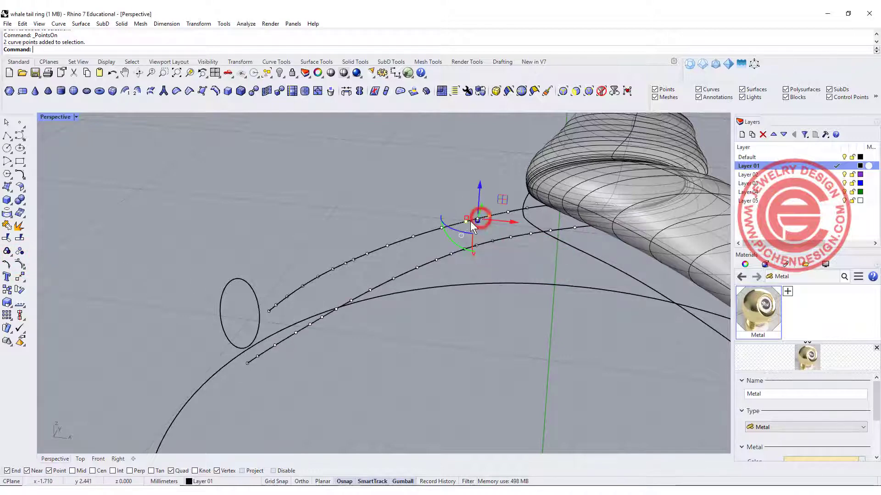
key("Escape")
key("Escape")
Rebuild both rail curves with a point count of 8 and degree 3, replacing the originals.
left_click_drag(442, 167, 500, 260)
type("Reb")
key("Return")
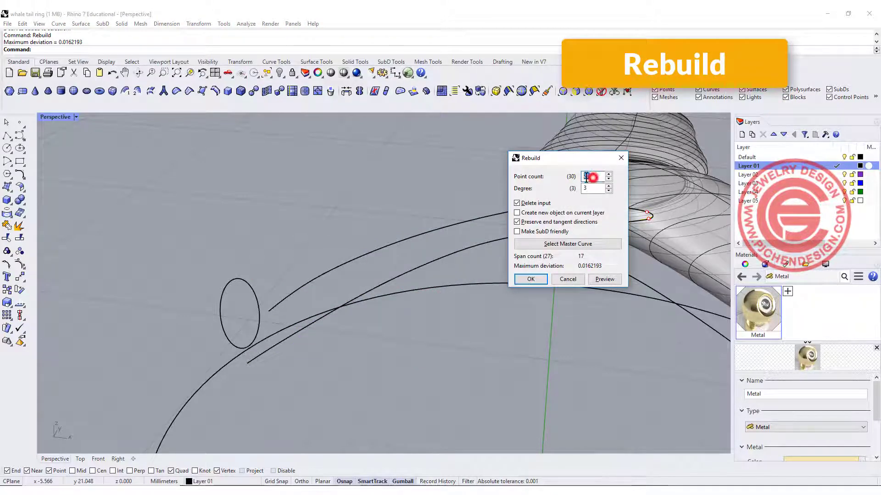
type("8")
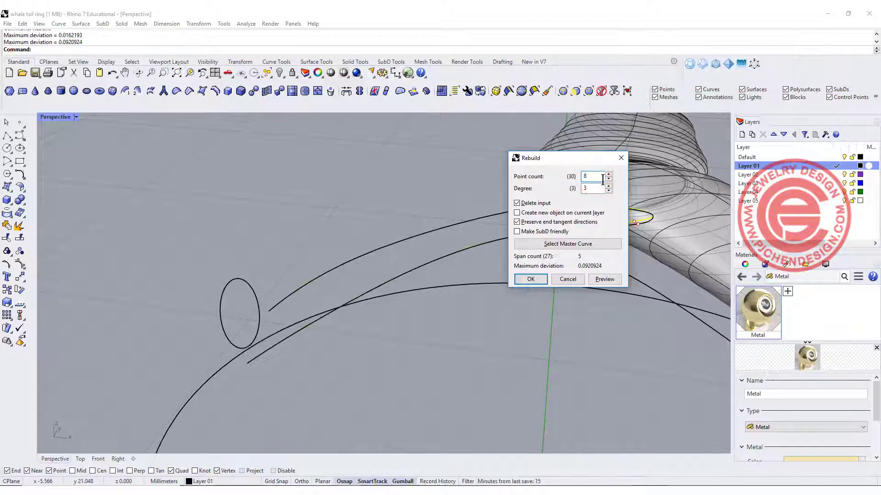
left_click(531, 279)
right_click_drag(530, 275, 447, 206)
Sweep the end ellipse along the two rebuilt rails with Sweep 2 Rails, leaving cross sections unchanged and refitting the rails.
left_click(192, 197)
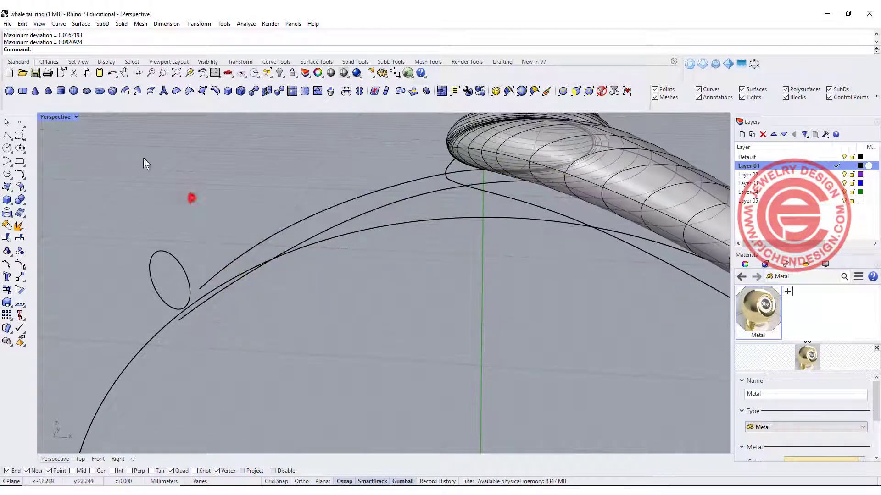
left_click(80, 24)
left_click(99, 64)
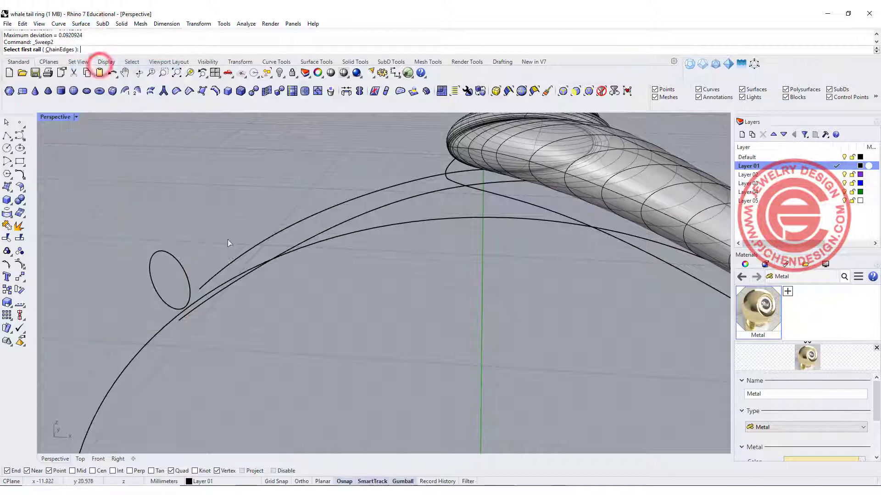
left_click(255, 245)
left_click(321, 236)
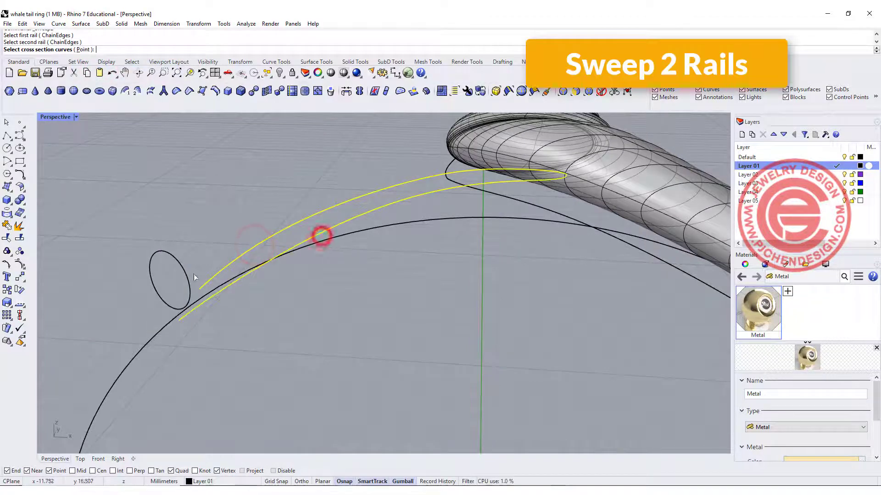
left_click(169, 303)
key("Return")
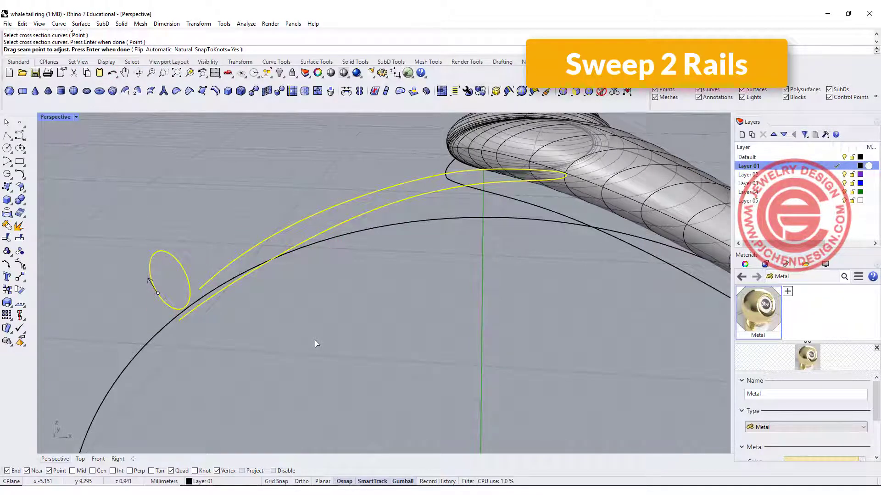
key("Return")
right_click_drag(334, 252, 325, 272)
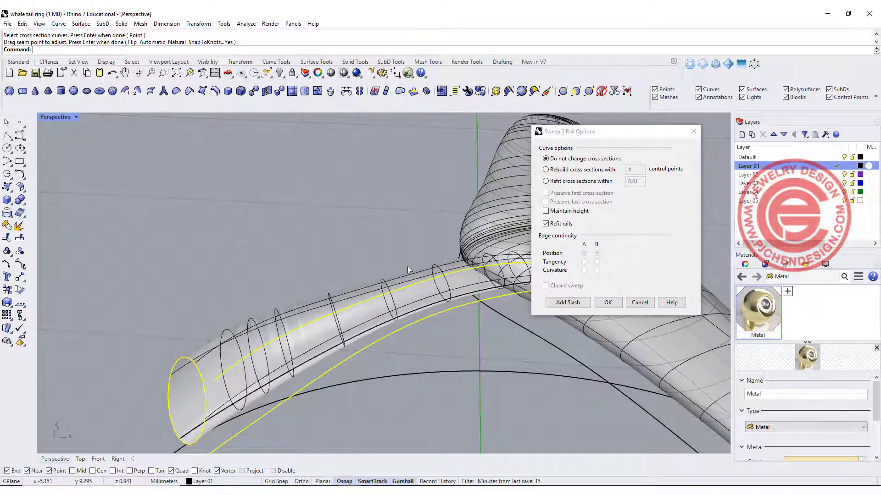
right_click_drag(406, 270, 300, 276)
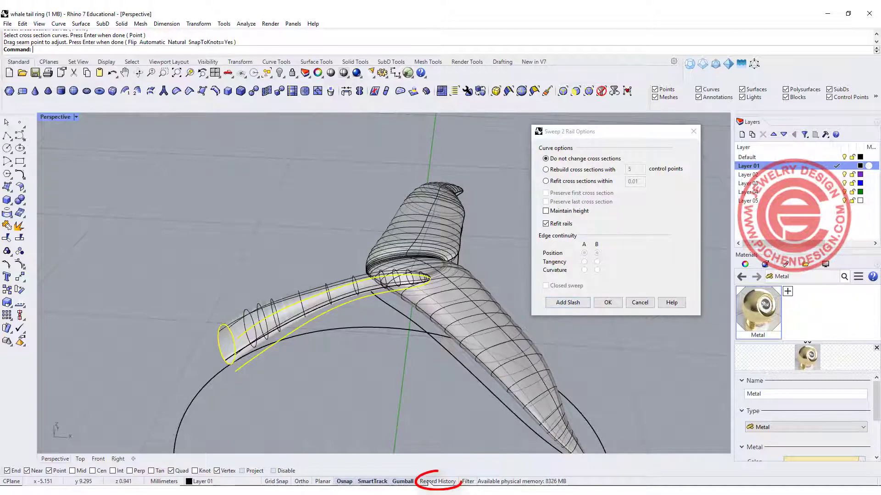
left_click(607, 302)
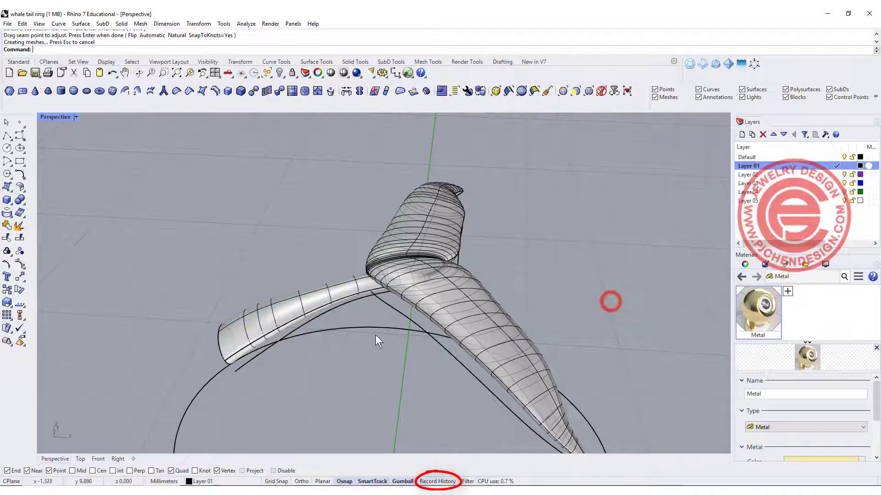
Show the rails' control points and raise those near the tail so the stem bends up into the fluke junction.
right_click_drag(609, 300, 359, 214)
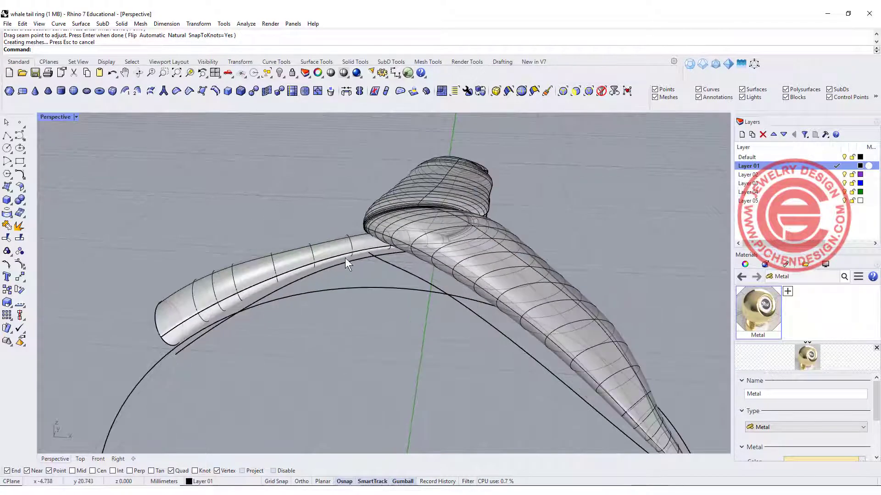
left_click(347, 263)
left_click(404, 285)
mouse_move(356, 277)
right_mouse_down()
mouse_move(499, 241)
mouse_move(534, 274)
mouse_move(551, 274)
mouse_move(342, 249)
mouse_move(349, 288)
right_mouse_up()
left_click_drag(221, 222, 365, 281)
left_click(351, 235, "ctrl")
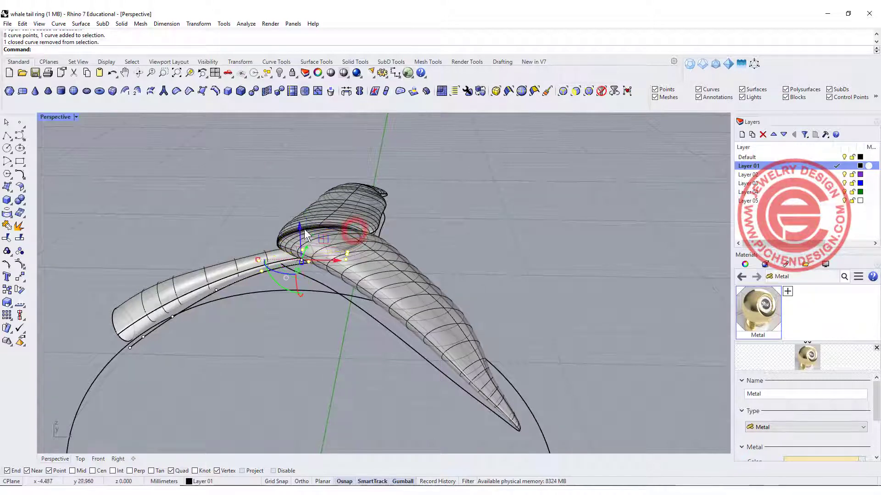
left_click_drag(302, 233, 395, 272)
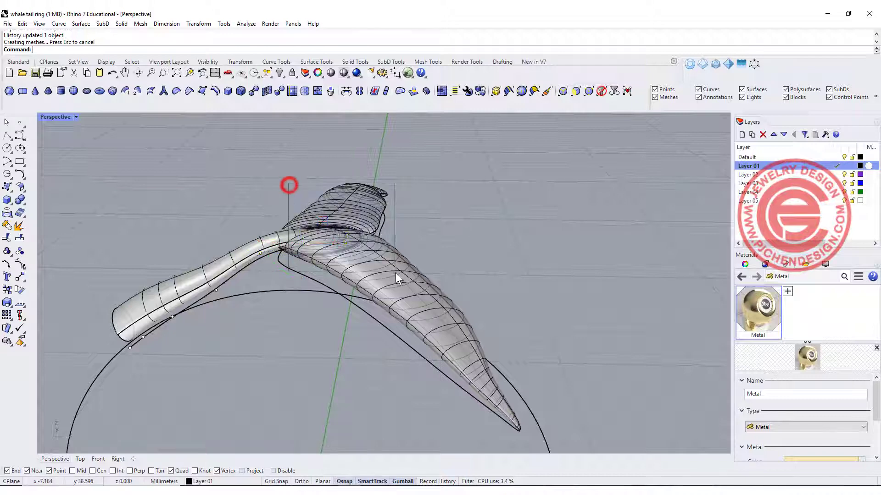
left_click(380, 194, "ctrl")
left_click_drag(322, 203, 323, 193)
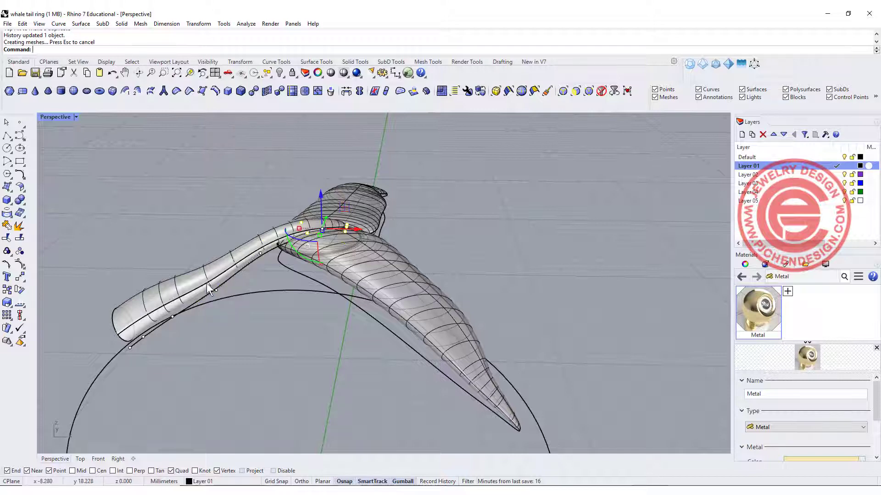
Adjust the rails' middle control points downward to bring the stem's curve closer to the finger circle.
right_click_drag(208, 282, 196, 267)
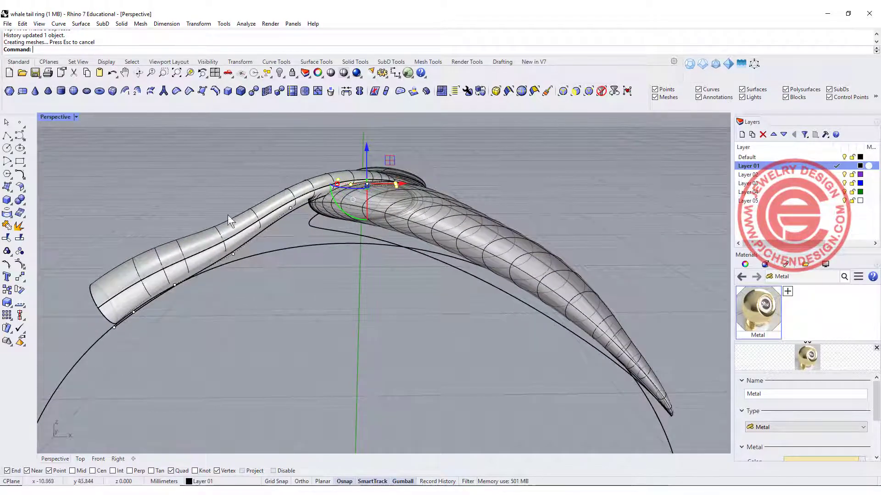
left_click_drag(220, 230, 248, 268)
left_click_drag(224, 214, 228, 223)
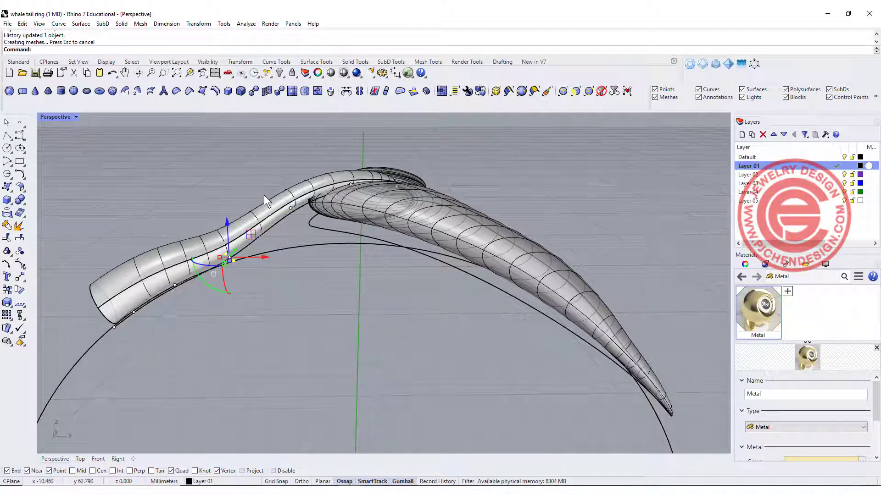
left_click_drag(300, 222, 301, 223)
left_click_drag(311, 182, 302, 198)
Stretch the ellipse at the stem's open end to about 1.5 mm high with Scale 1D, from its bottom point.
right_click_drag(245, 185, 267, 209)
scroll(265, 215, "up", 2)
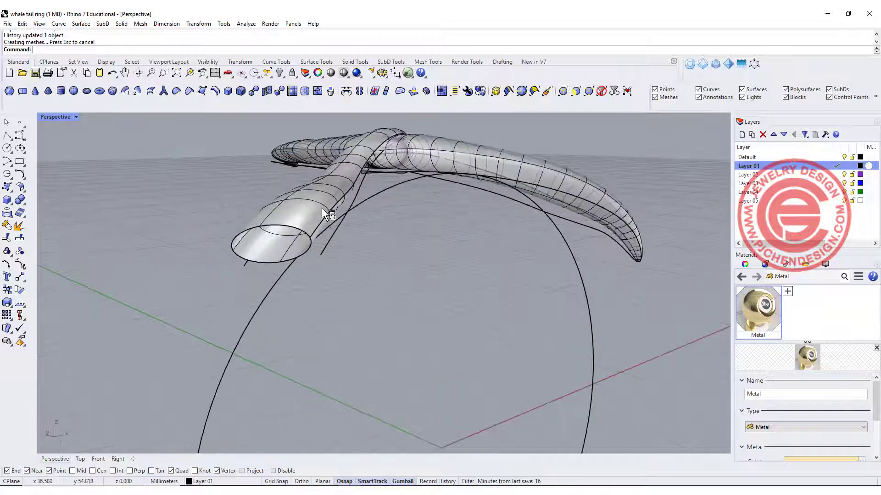
right_click_drag(325, 208, 315, 224)
left_click(310, 229)
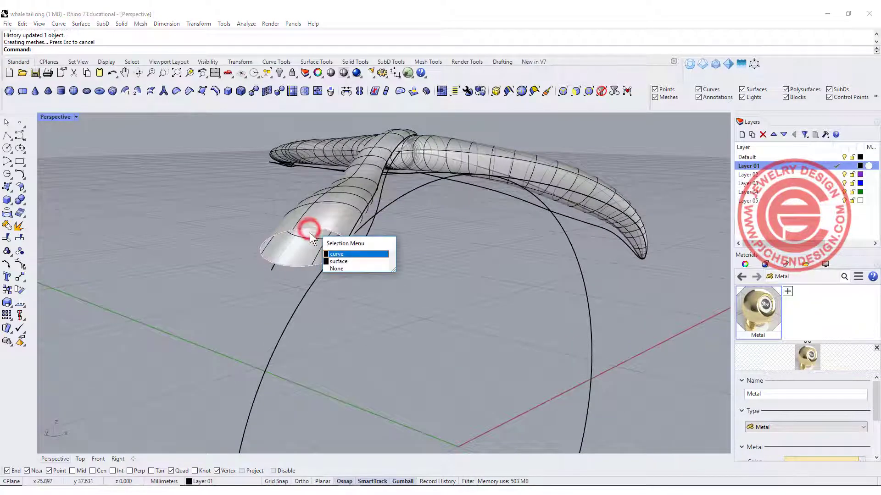
left_click(338, 254)
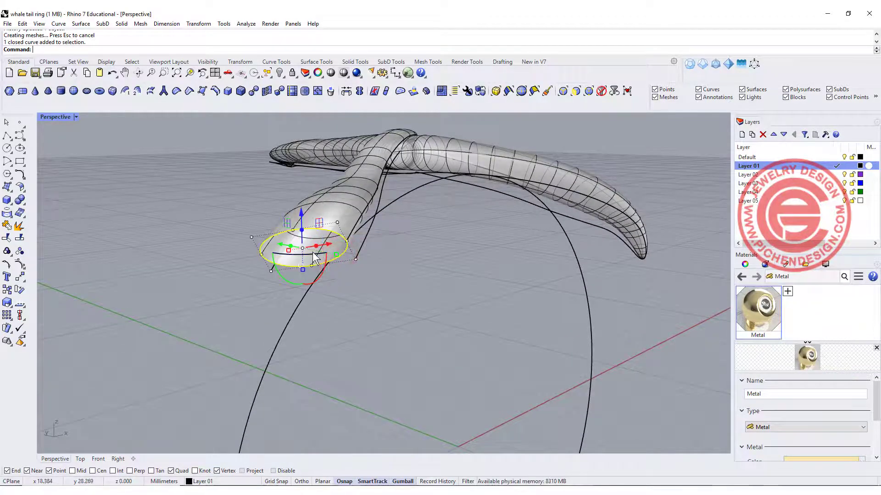
scroll(306, 246, "up", 1)
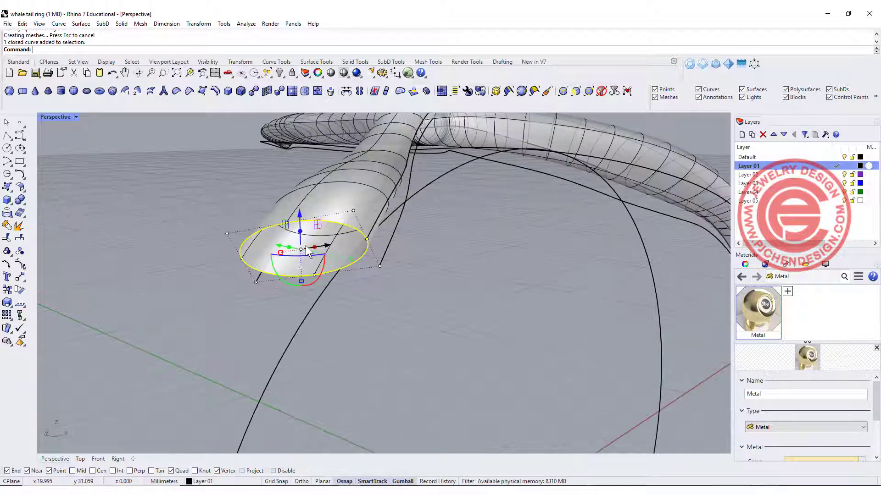
left_click(6, 303)
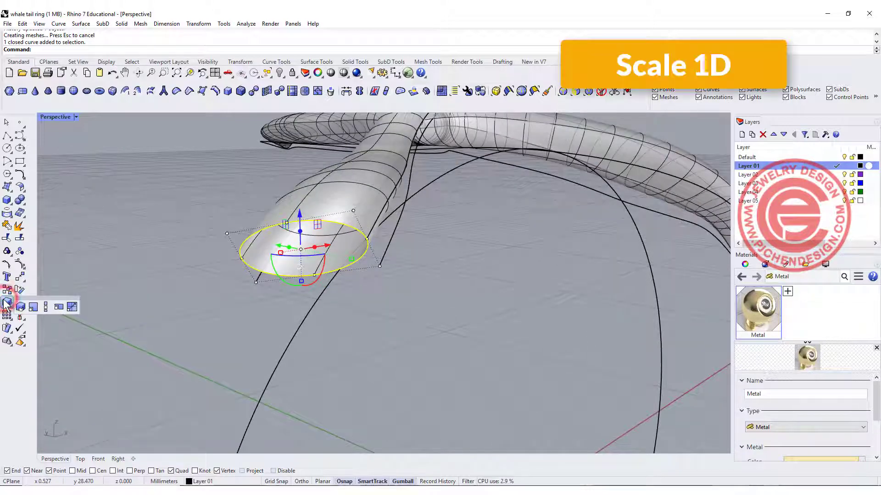
left_click(46, 306)
left_click(315, 274)
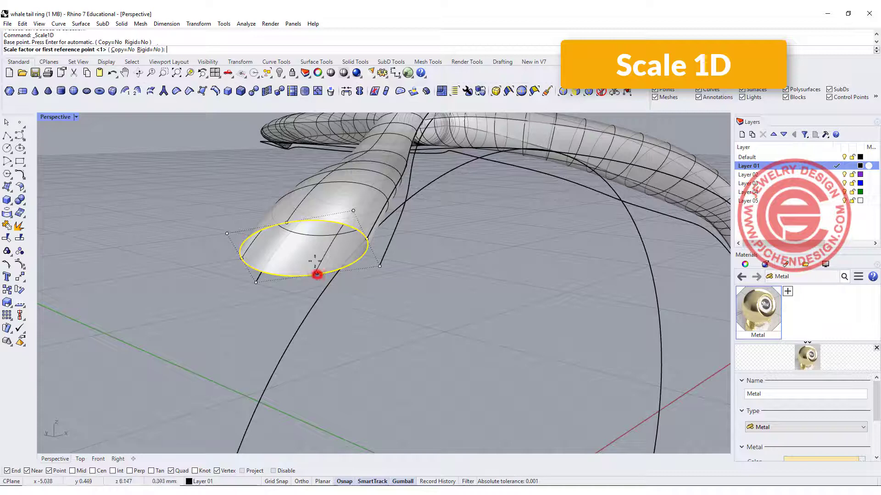
left_click(290, 223)
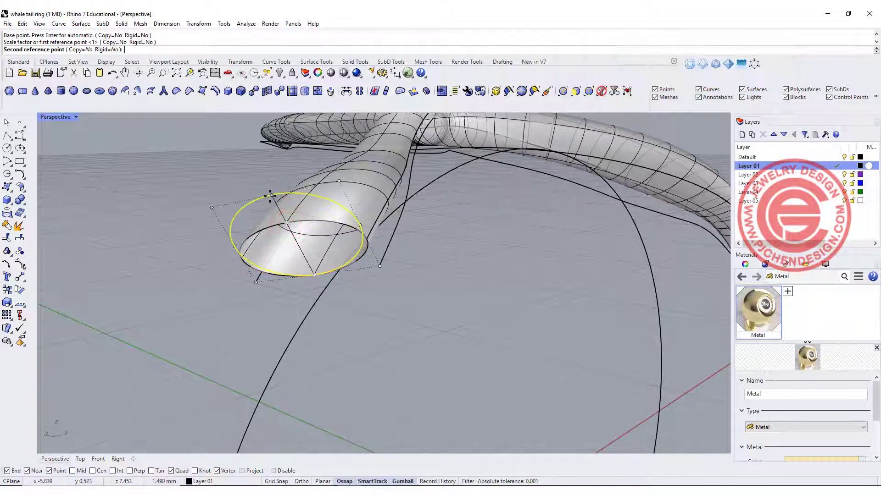
left_click(270, 196)
left_click(504, 315)
Examine the reshaped stem, its open end and the tail's fit to the finger circle from several angles.
scroll(504, 315, "down", 8)
right_click_drag(505, 315, 407, 259)
scroll(395, 257, "up", 6)
scroll(401, 260, "down", 4)
scroll(395, 293, "down", 1)
right_click_drag(390, 324, 363, 328)
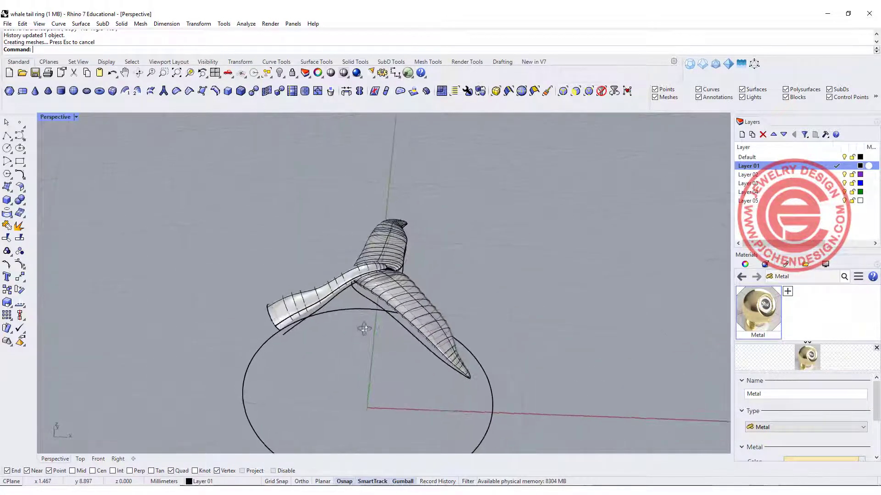
scroll(316, 356, "down", 2)
right_click_drag(323, 350, 344, 209)
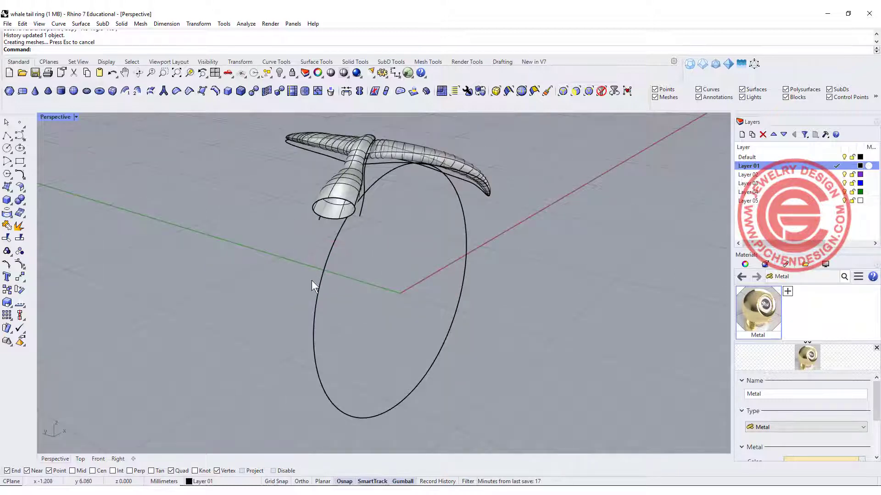
right_click_drag(496, 312, 404, 326)
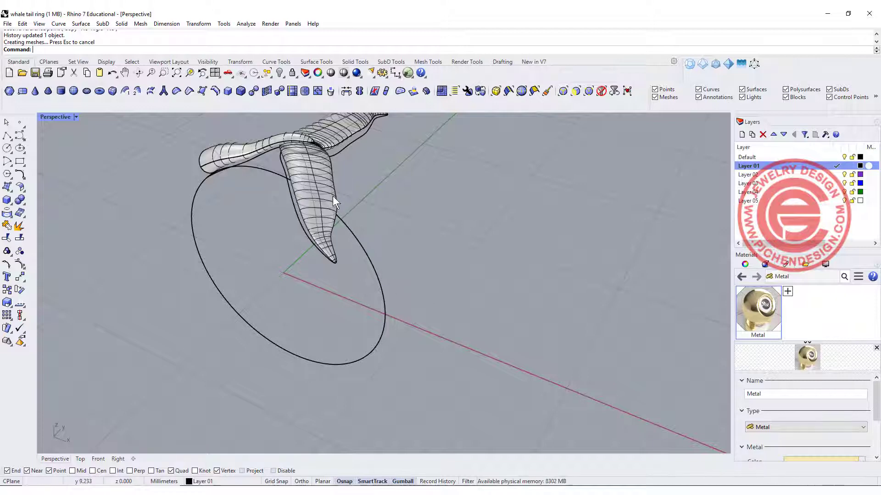
Split the finger circle at one point under the near fluke and one under the stem, and delete the upper arc.
right_click_drag(316, 183, 214, 198)
left_click(348, 224)
left_click(19, 238)
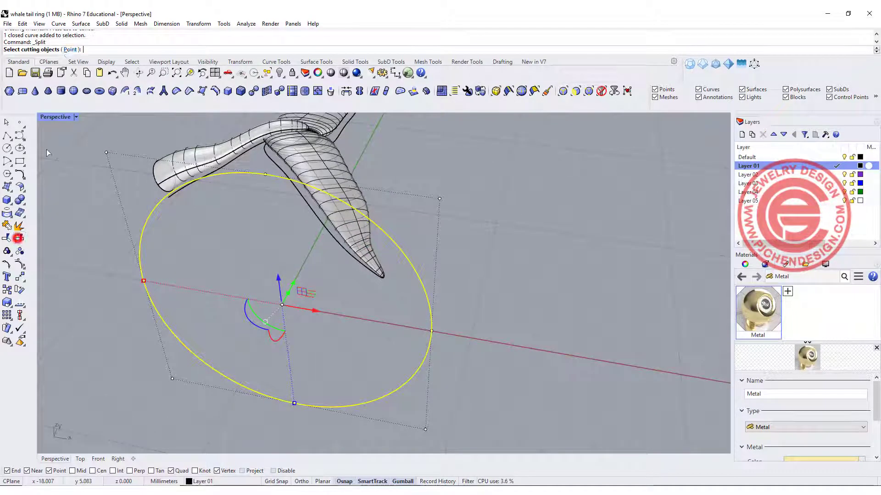
left_click(70, 49)
left_click(338, 198)
scroll(181, 186, "up", 4)
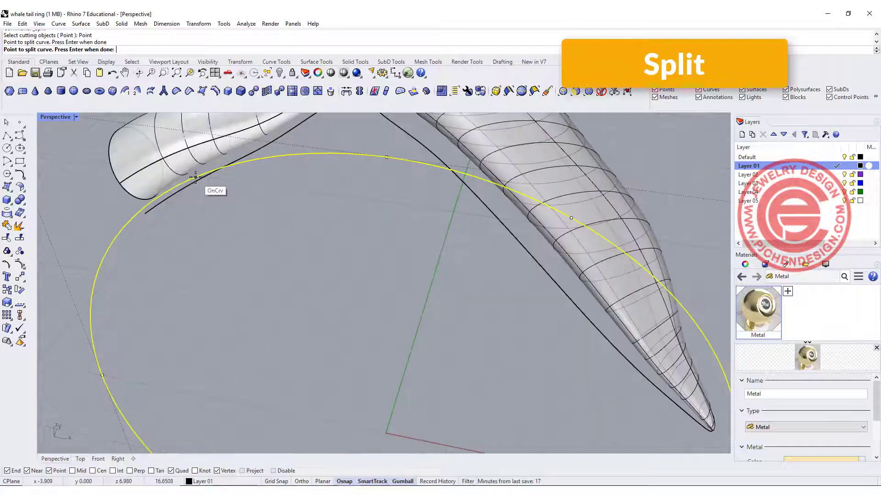
left_click(185, 180)
key("Return")
left_click_drag(403, 226, 351, 147)
key("Delete")
scroll(230, 294, "down", 5)
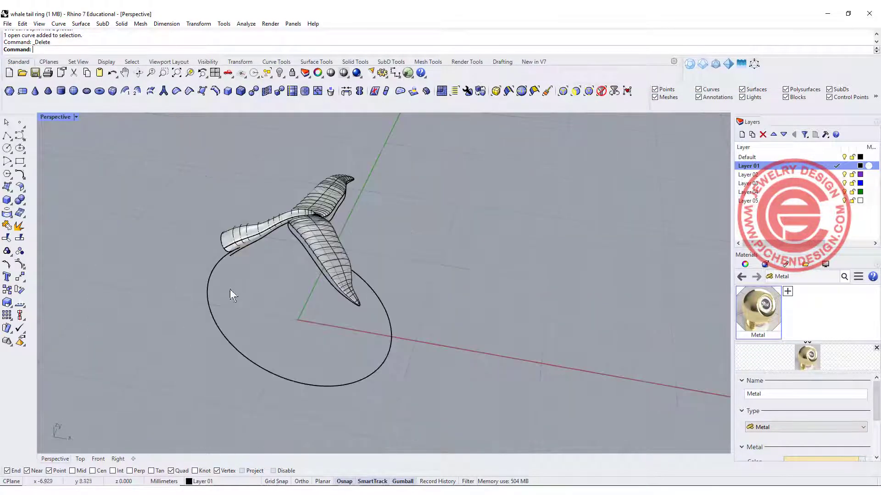
Draw a circle about 2 mm in diameter by two diameter points in the Right view, just below the finger curve.
right_click_drag(297, 268, 267, 287)
right_click_drag(60, 135, 338, 275)
right_click_drag(424, 306, 131, 142)
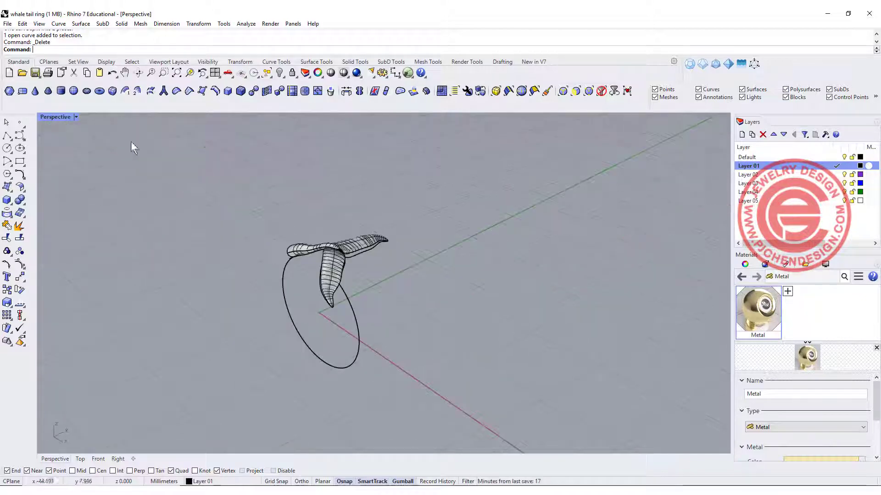
double_click(48, 116)
right_click_drag(502, 389, 513, 395)
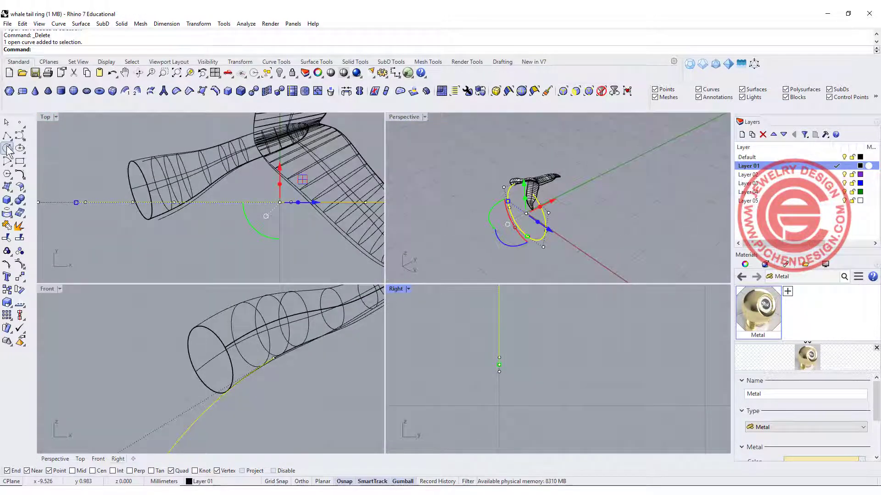
left_click(7, 149)
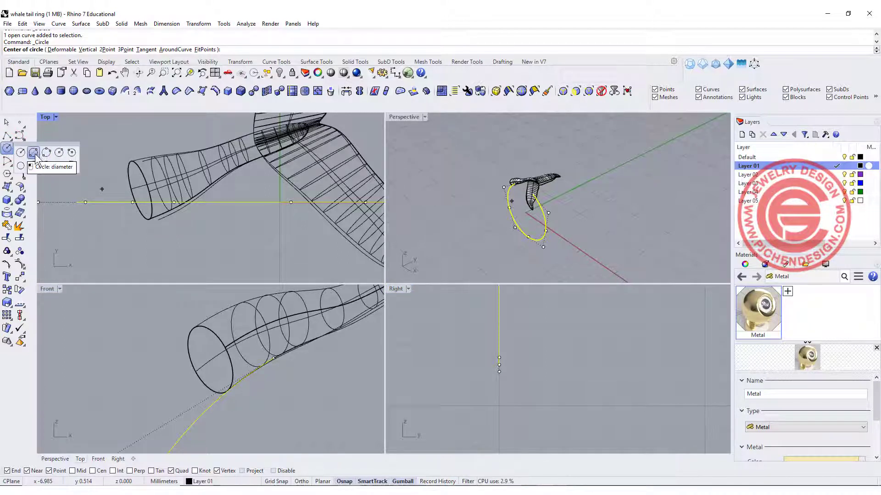
left_click(47, 154)
left_click(498, 371)
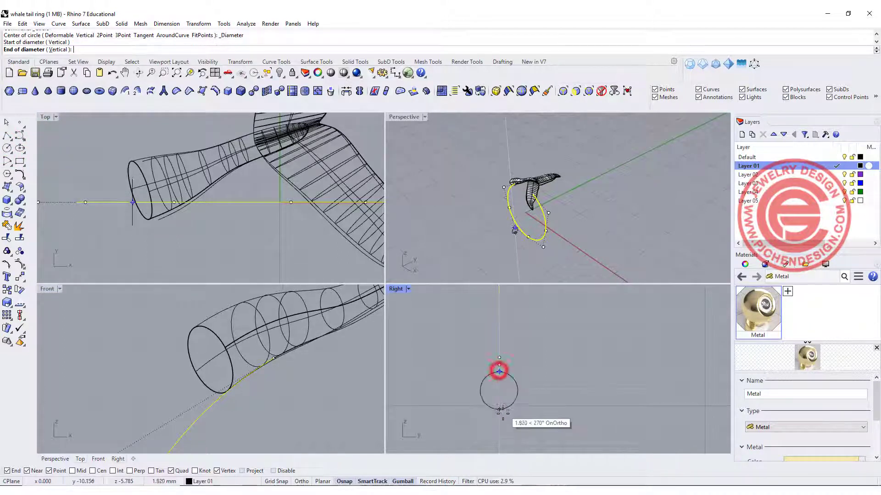
left_click(503, 411)
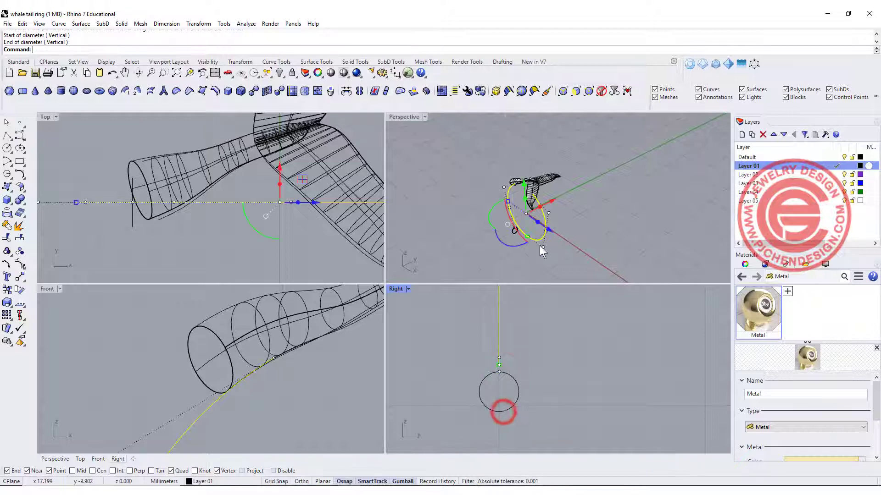
left_click(589, 244)
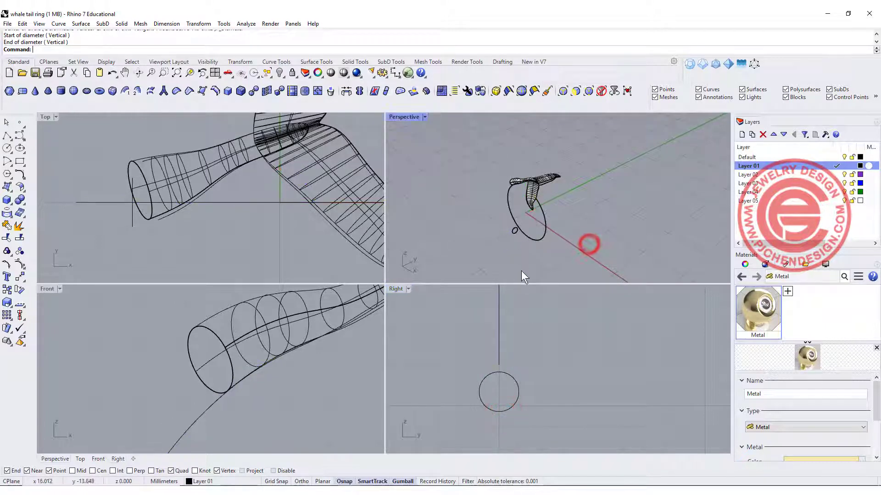
Move the small circle by its top quadrant point onto the lowest point of the trimmed finger curve.
left_click(514, 375)
left_click(19, 279)
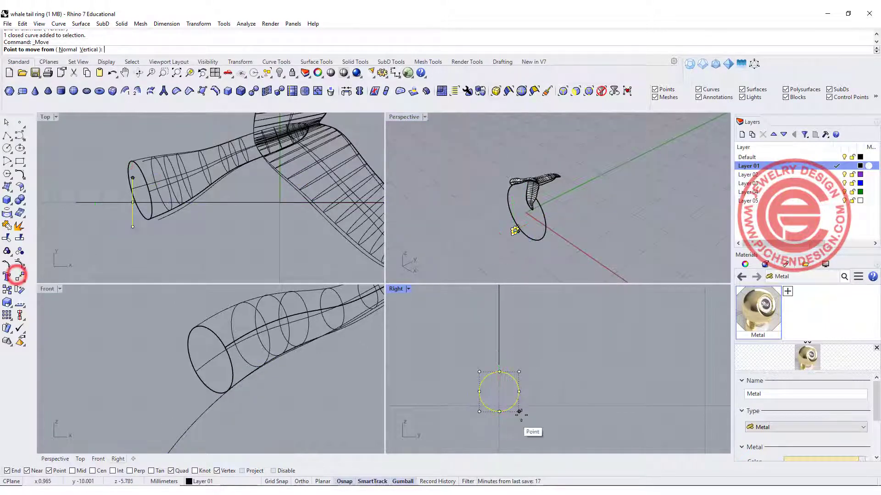
left_click(499, 378)
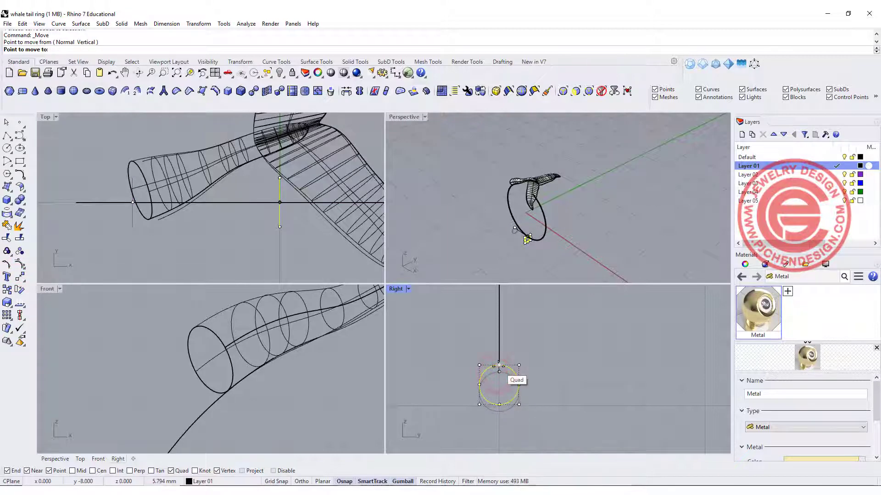
left_click(499, 365)
right_click_drag(652, 225, 605, 233)
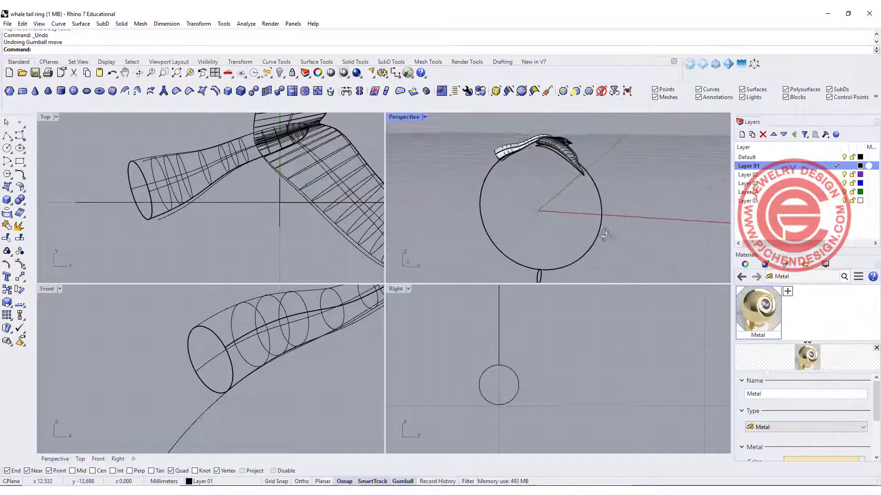
Rebuild the trimmed finger curve with 10 points and degree 3, deleting the input curve.
left_click(603, 198)
type("Rebuild")
key("Return")
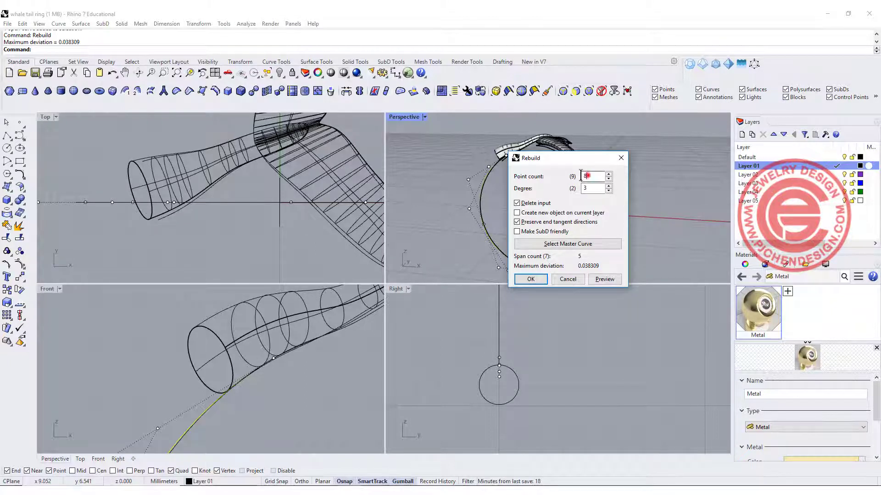
type("10")
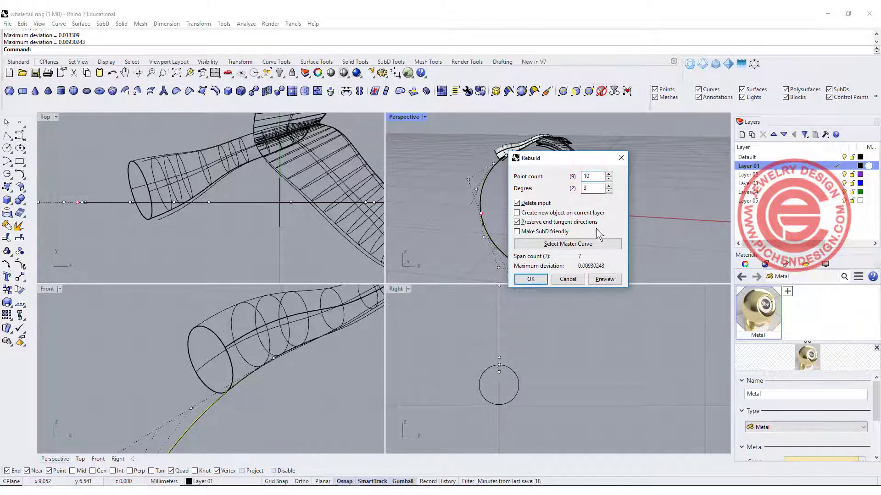
left_click(522, 272)
Pull three side control points of the rebuilt finger curve sideways along Y to give the band a wavy path.
right_click_drag(649, 170, 601, 177)
left_click_drag(547, 180, 597, 188)
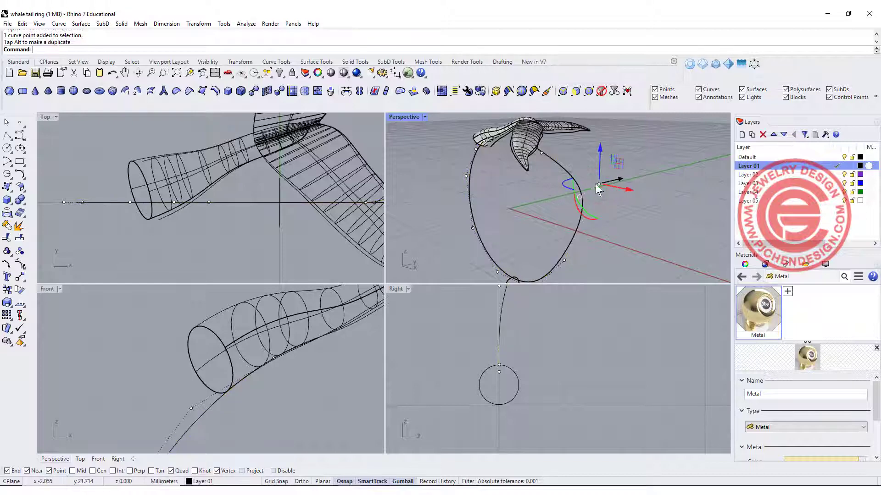
left_click(562, 260)
right_click_drag(601, 250, 577, 234)
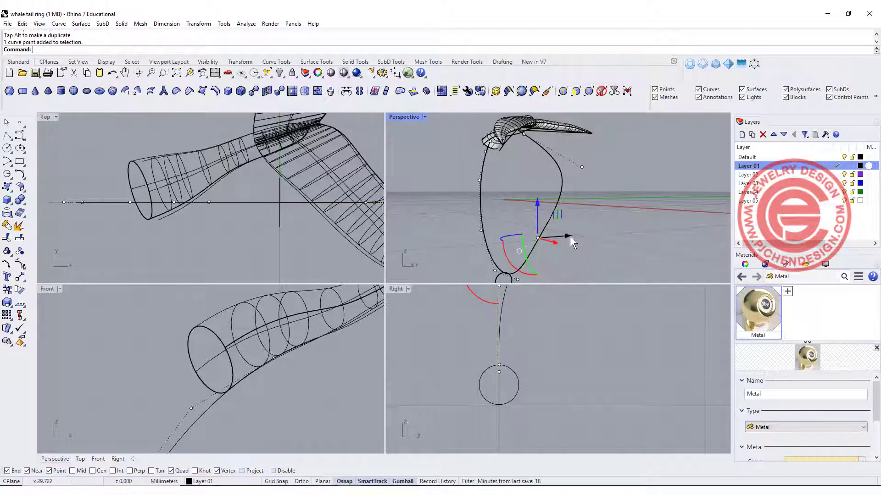
left_click_drag(569, 235, 529, 237)
right_click_drag(530, 238, 466, 216)
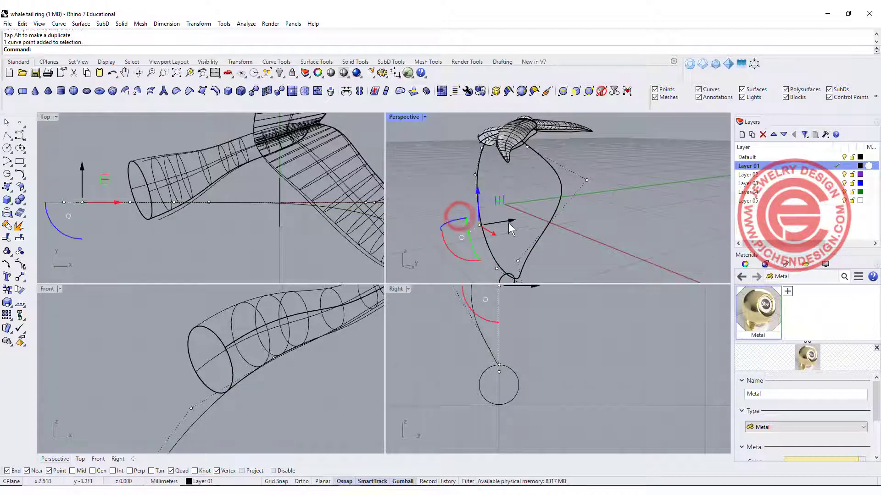
left_click_drag(510, 221, 500, 224)
key("Escape")
key("Escape")
Draw a circle about 0.8 mm in diameter at the curve's end under the fluke, with object snaps disabled while sizing it.
right_click_drag(515, 183, 531, 169)
scroll(544, 183, "up", 4)
scroll(532, 170, "up", 6)
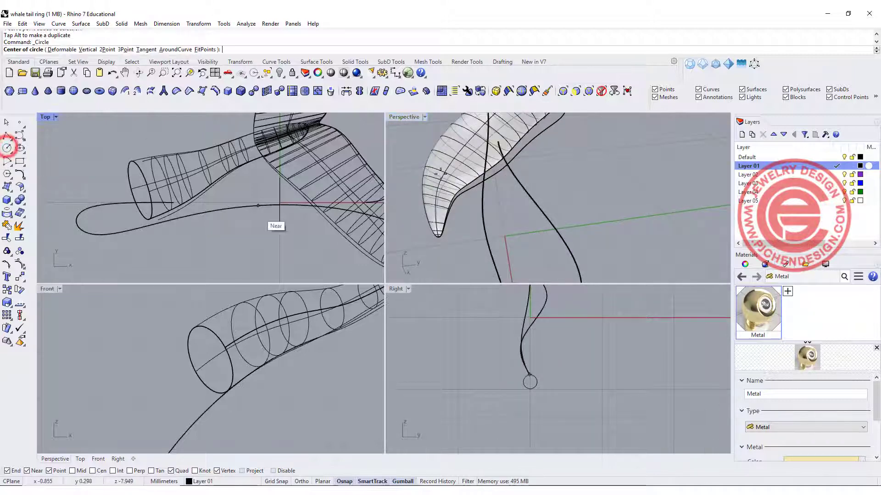
left_click(500, 144)
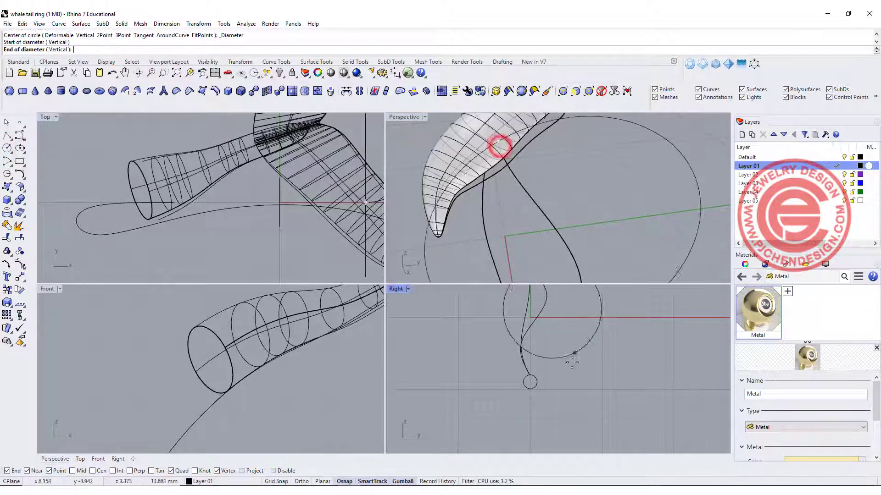
scroll(573, 361, "down", 6)
scroll(553, 360, "up", 10)
left_click(274, 471)
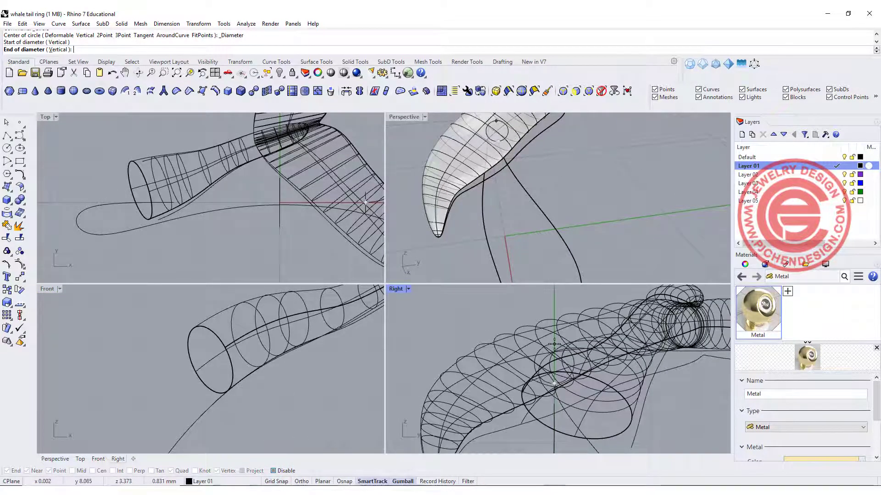
scroll(554, 150, "down", 5)
right_click_drag(554, 150, 559, 169)
scroll(559, 168, "up", 4)
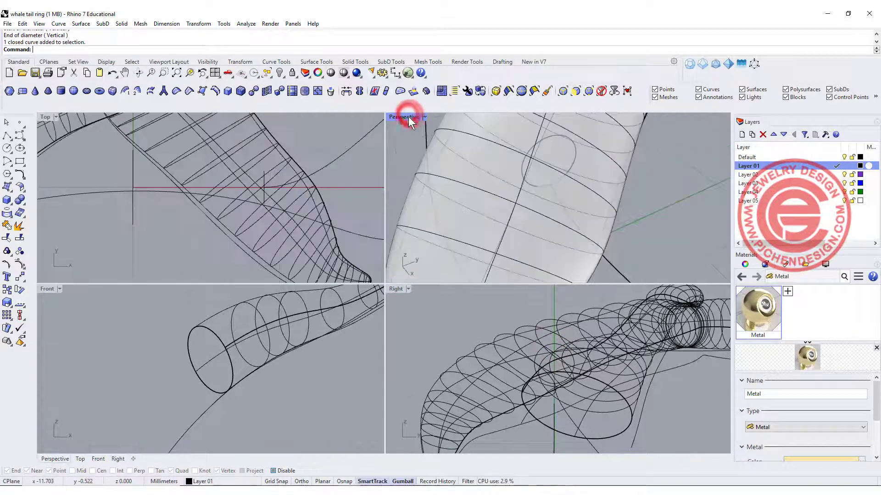
Create the band with Sweep 1 Rail along the wavy curve through the stem's end curve, the bottom circle and the small end circle.
double_click(407, 116)
scroll(461, 277, "down", 8)
right_click_drag(462, 276, 528, 244)
right_click_drag(368, 194, 398, 195)
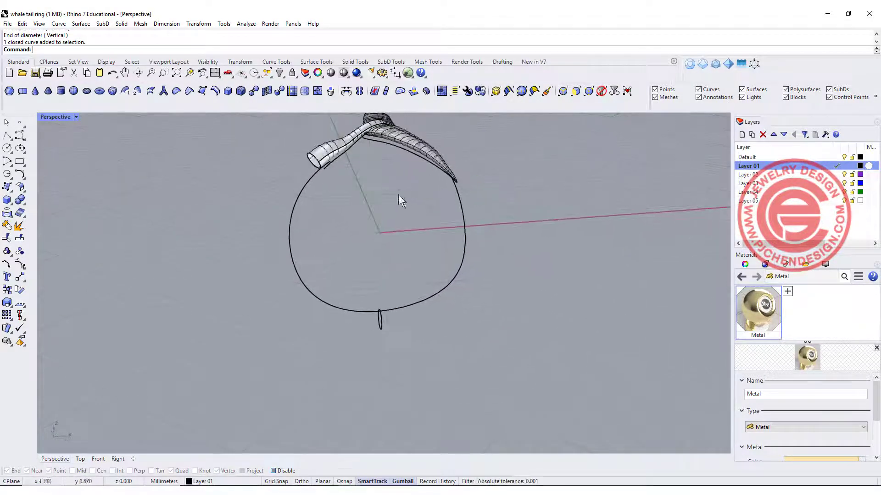
left_click(102, 23)
mouse_move(81, 23)
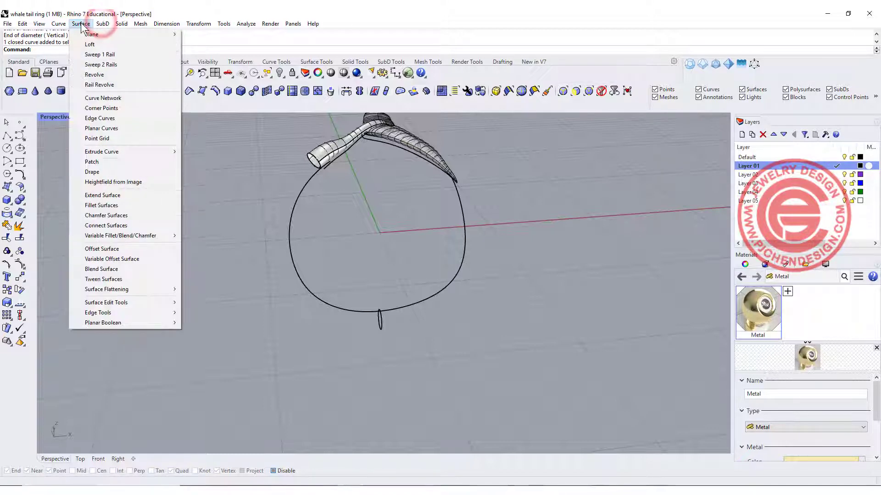
left_click(98, 54)
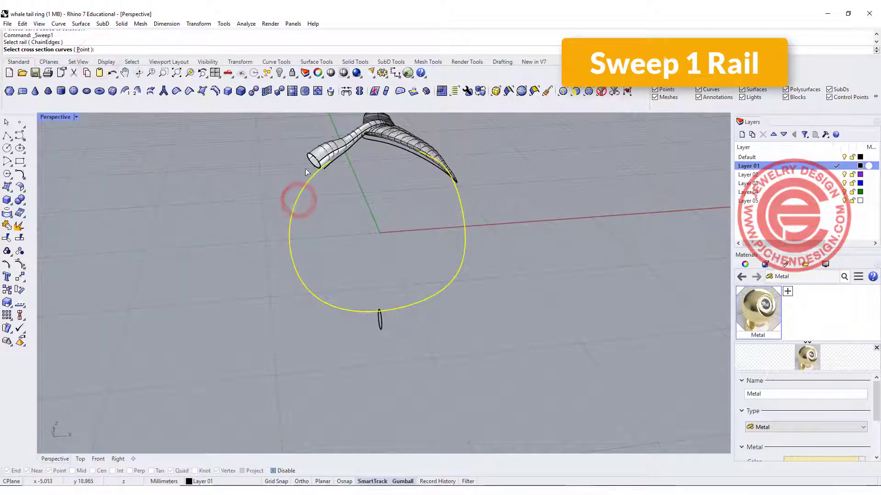
scroll(307, 171, "up", 3)
left_click(321, 154)
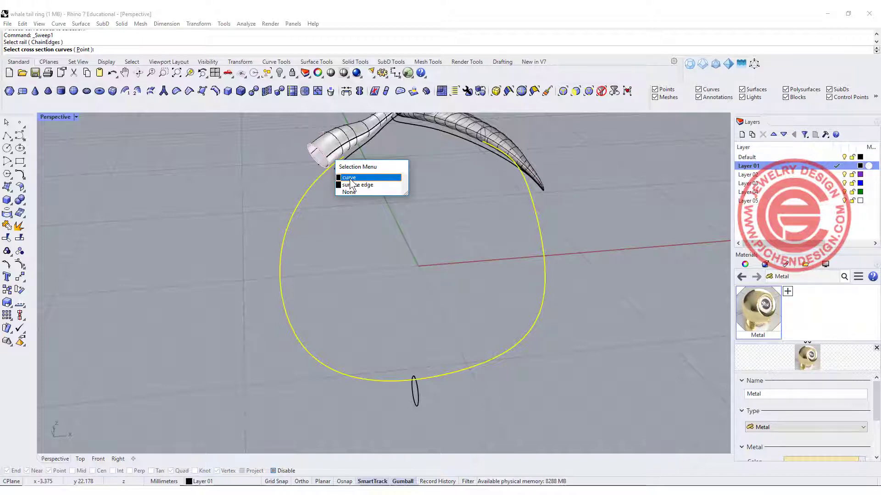
left_click(352, 178)
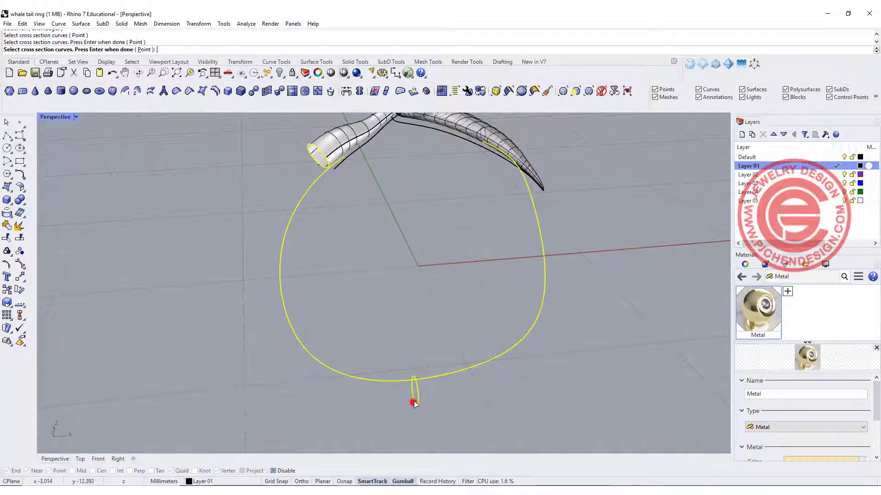
right_click_drag(563, 234, 372, 378)
scroll(409, 268, "up", 6)
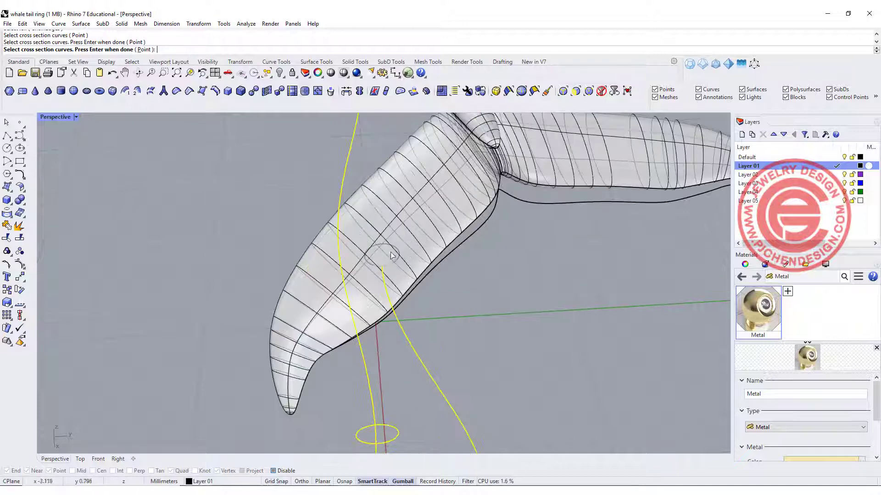
scroll(389, 247, "down", 6)
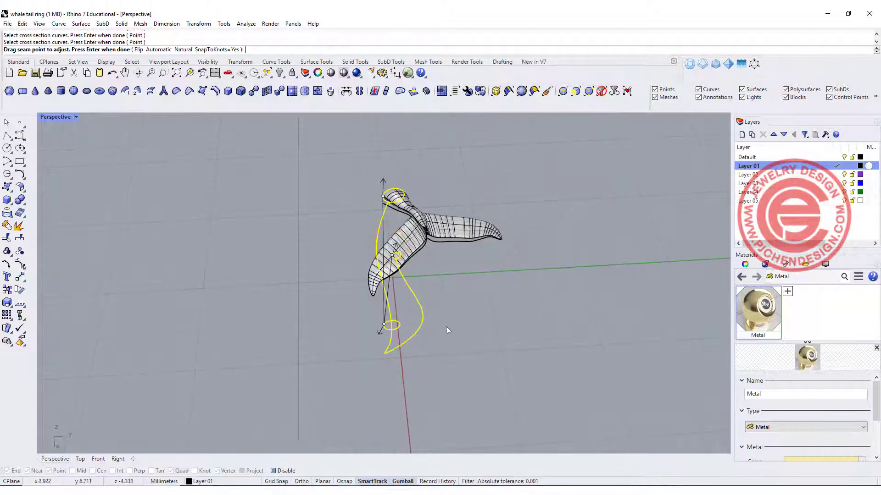
right_click_drag(444, 331, 610, 283)
left_click(674, 335)
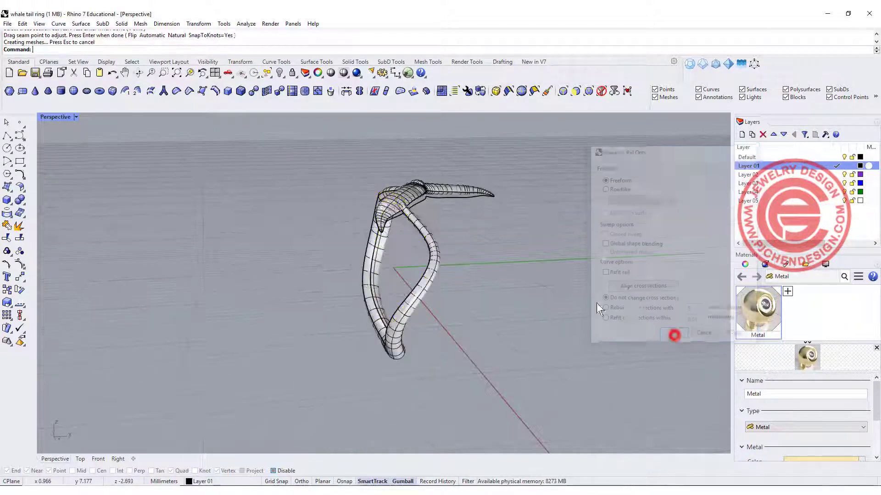
Join the stem surface and the swept band into one polysurface.
right_click_drag(202, 250, 501, 281)
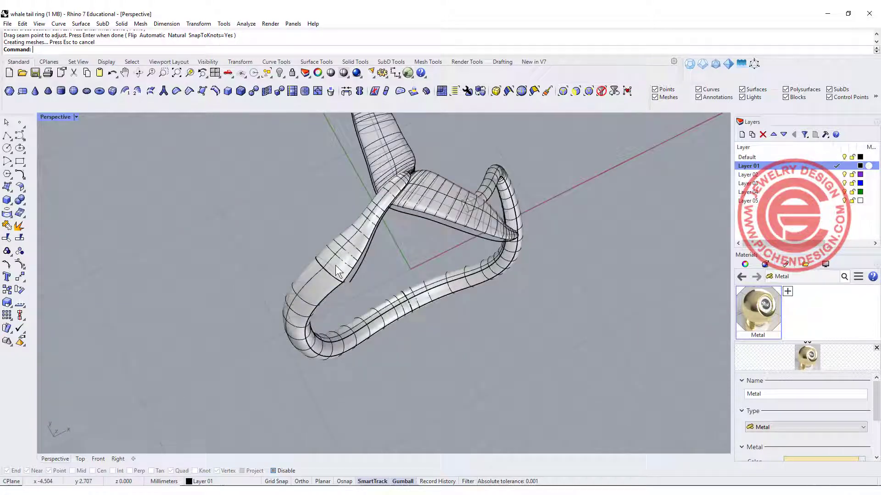
right_click_drag(334, 265, 330, 248)
left_click(345, 232)
left_click(298, 293, "shift")
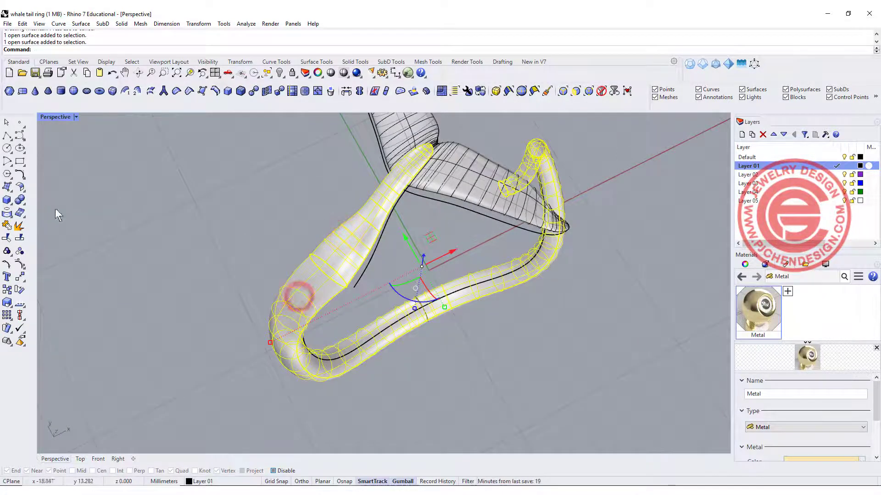
left_click(7, 215)
left_click(7, 225)
Cap the open end of the joined band under the fluke to make it a closed solid.
right_click_drag(413, 350, 416, 283)
scroll(508, 153, "up", 4)
right_click_drag(503, 172, 471, 257, "shift")
scroll(430, 208, "up", 5)
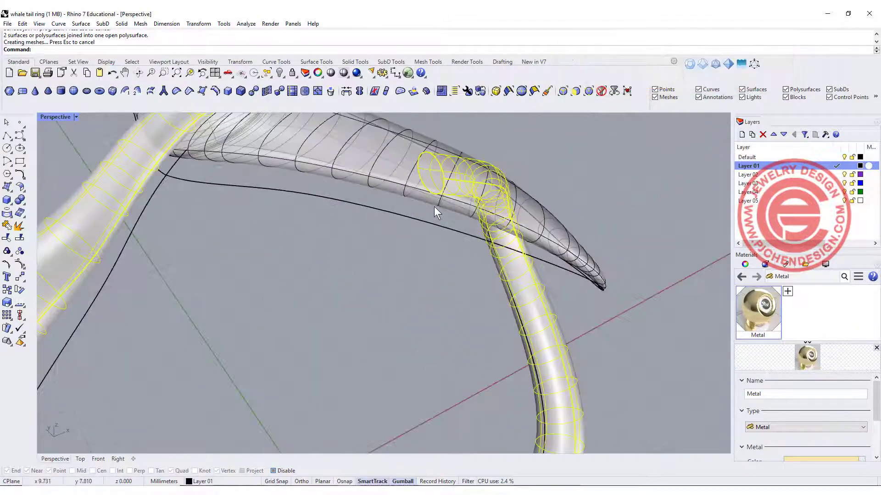
scroll(453, 203, "down", 5)
right_click_drag(452, 204, 406, 281)
left_click(405, 283)
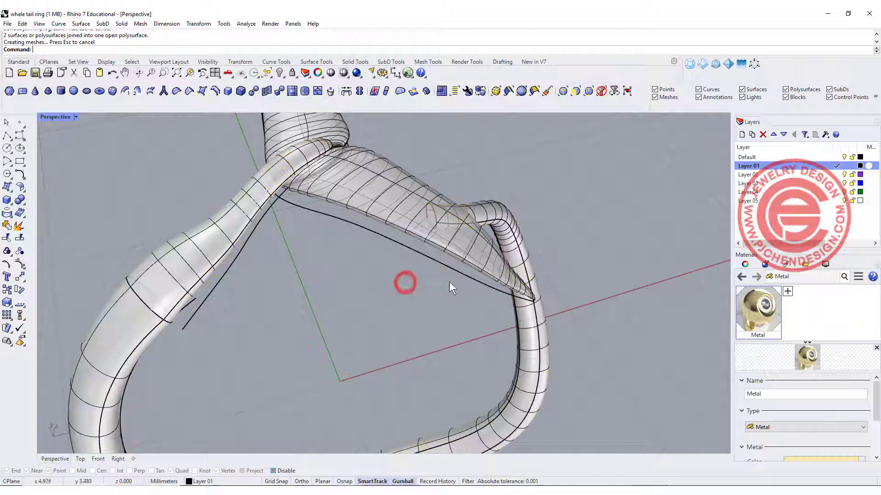
left_click(535, 345)
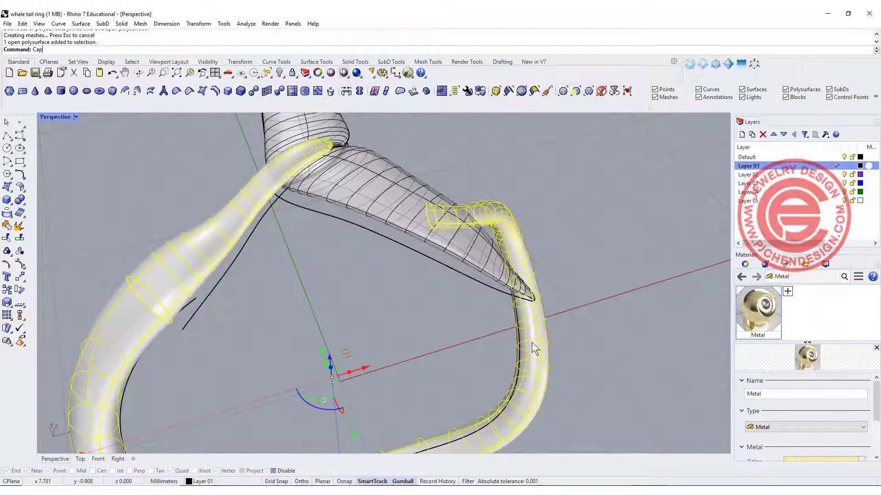
type("Cap")
key("Return")
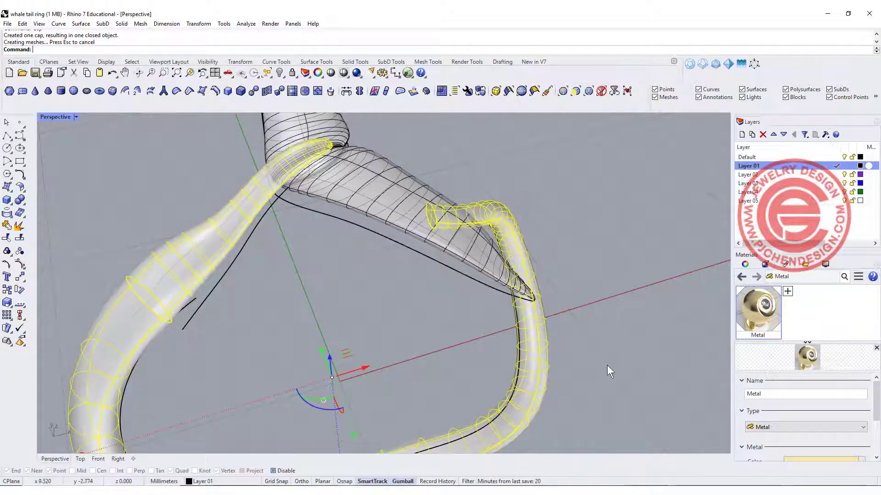
left_click(637, 341)
Switch the Perspective view to the Rendered display mode.
scroll(556, 207, "down", 6)
mouse_move(556, 206)
right_mouse_down()
mouse_move(572, 315)
mouse_move(459, 229)
right_mouse_up()
left_click(76, 117)
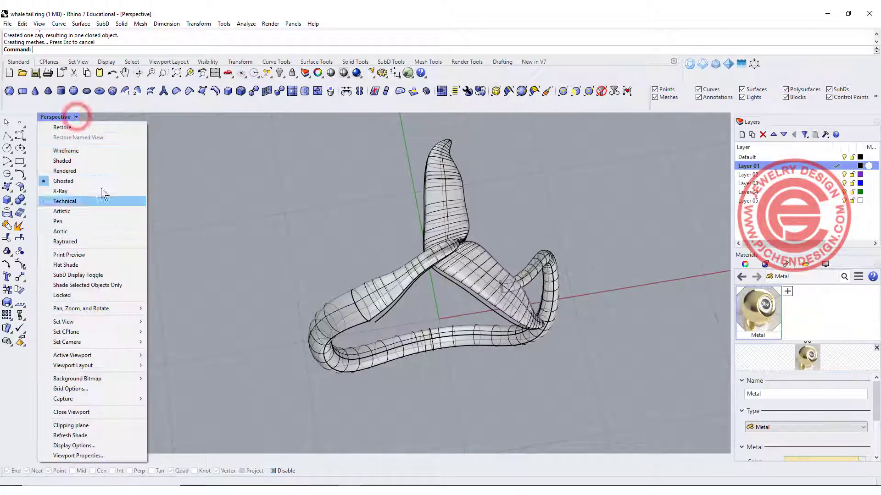
left_click(92, 171)
Combine the tail flukes and the capped stem and band into one solid with Boolean Union.
right_click_drag(466, 294, 376, 293)
left_click(376, 293)
left_click(323, 321, "shift")
left_click(20, 201)
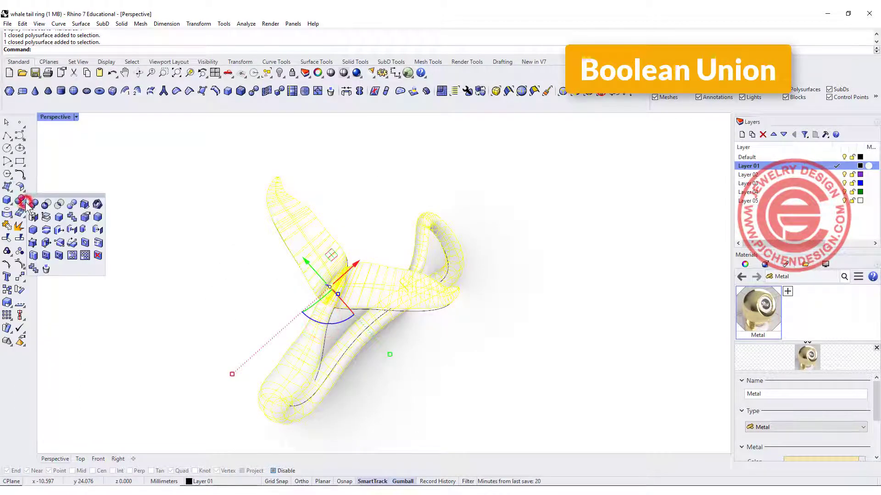
left_click(33, 203)
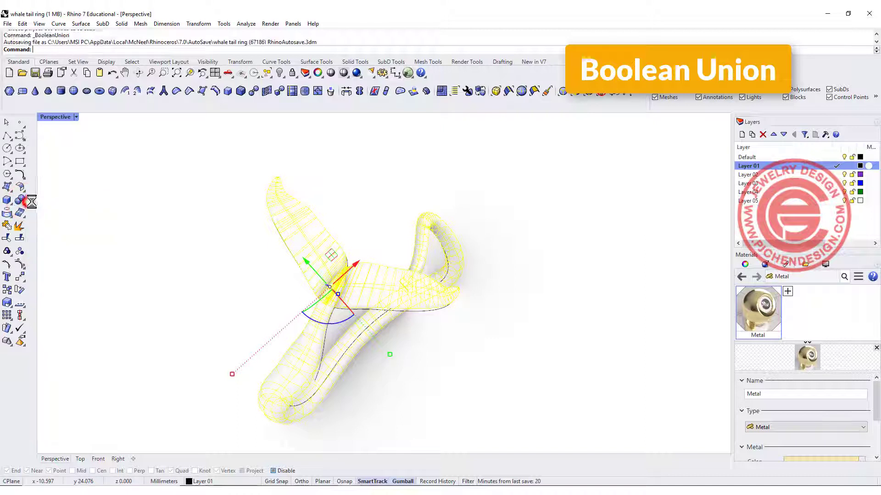
left_click(126, 243)
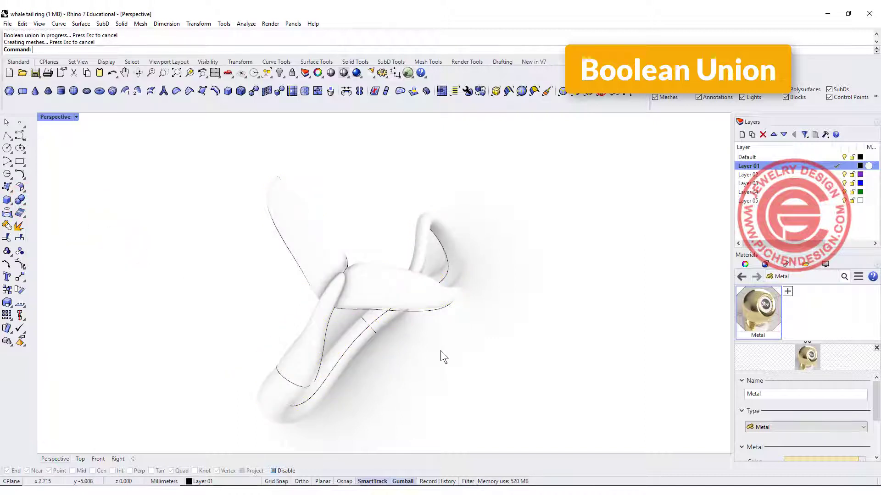
right_click_drag(440, 351, 451, 389)
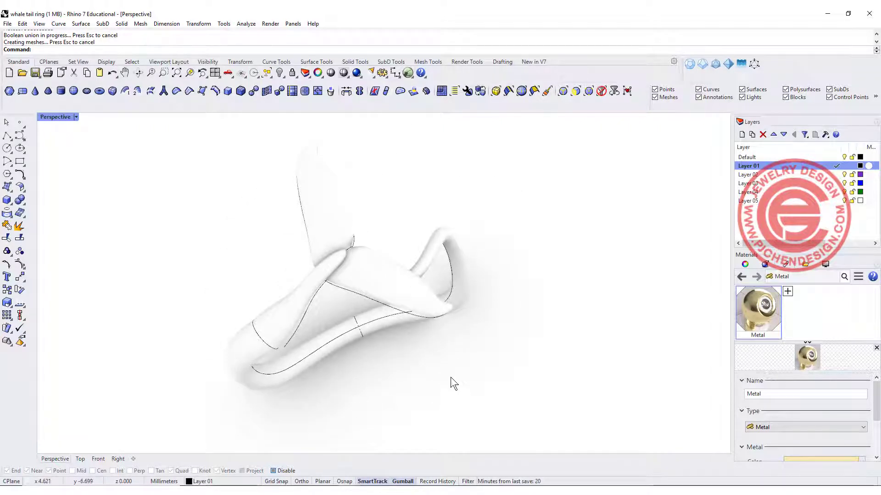